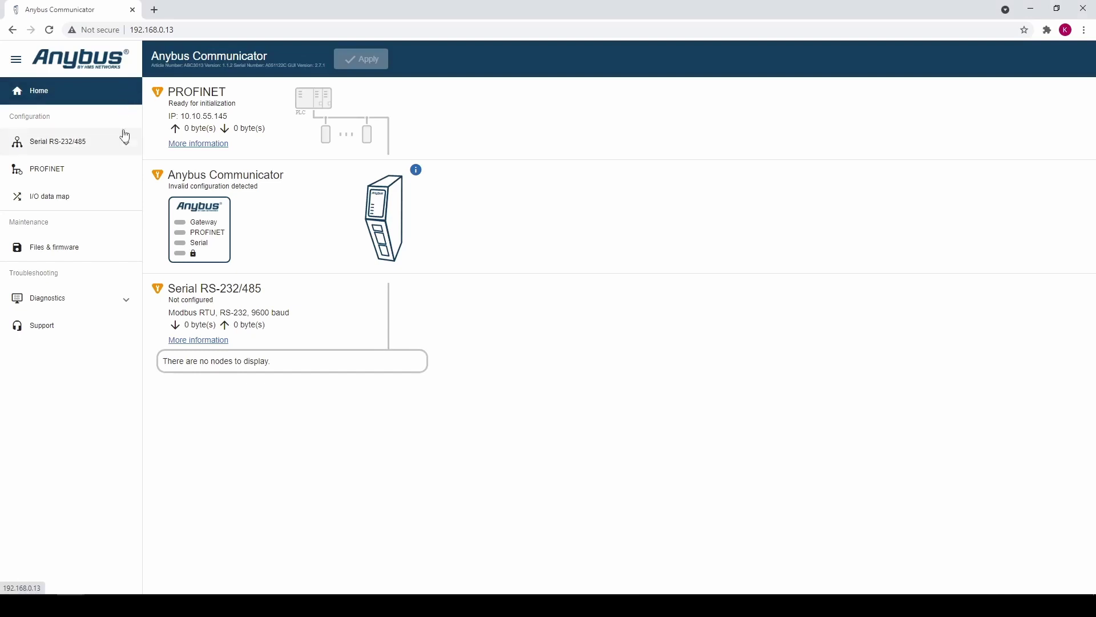
Step: Switch the serial communication protocol to Custom Produce/Consume and confirm the change
click(122, 146)
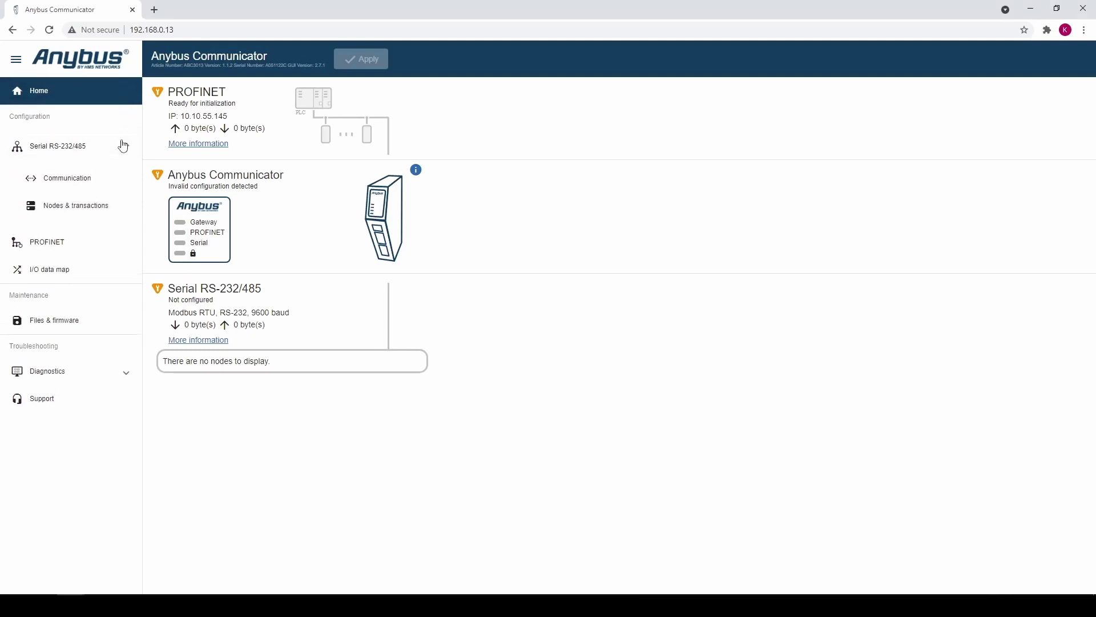
click(117, 179)
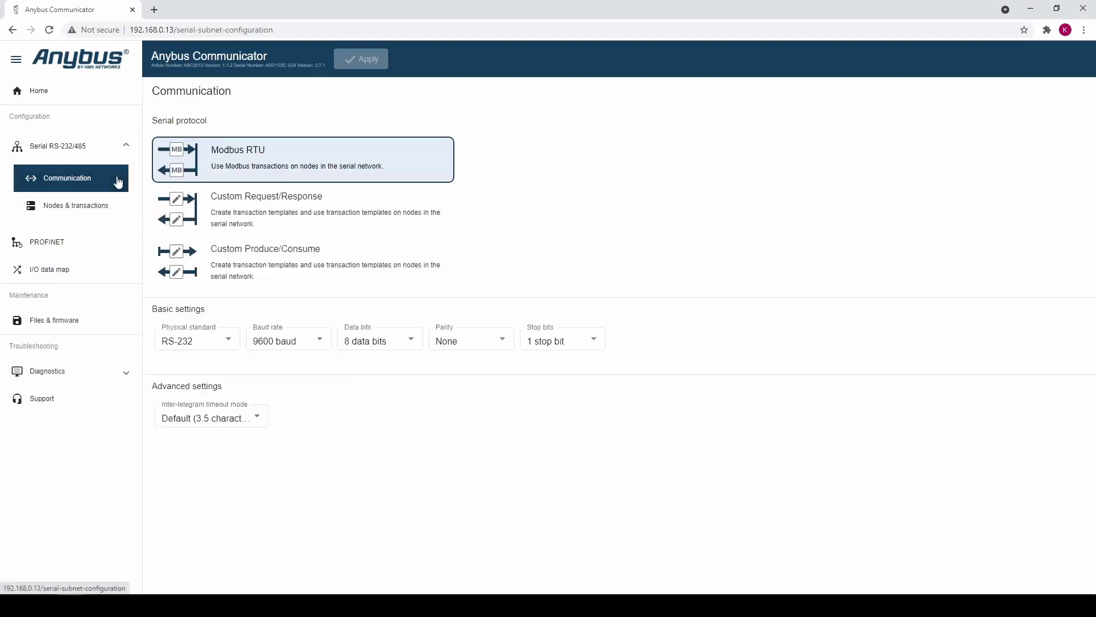
click(322, 253)
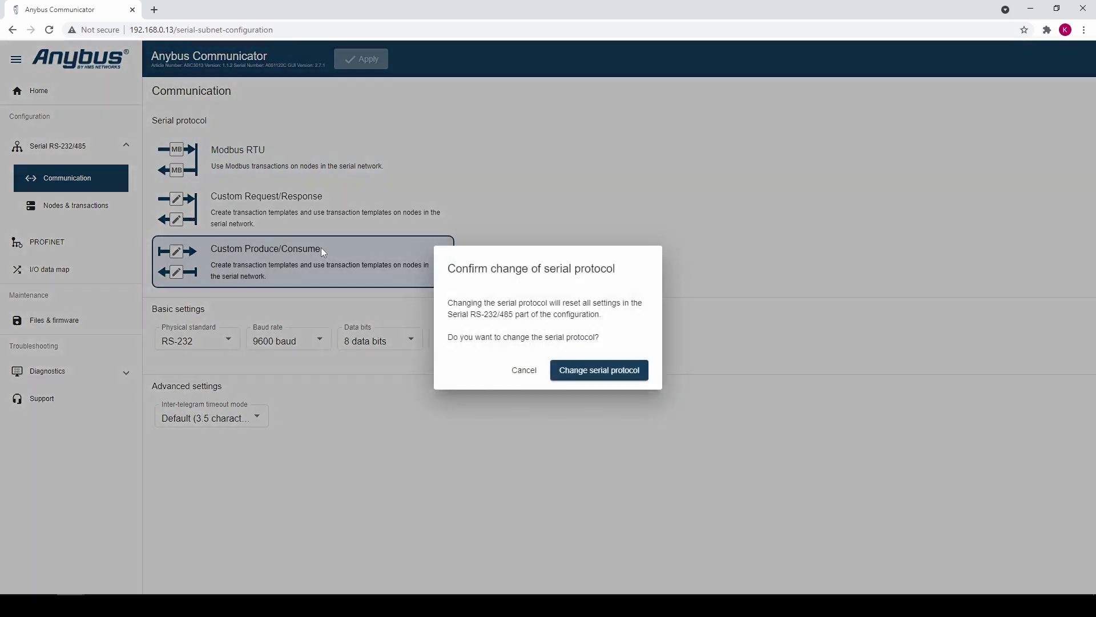
click(613, 371)
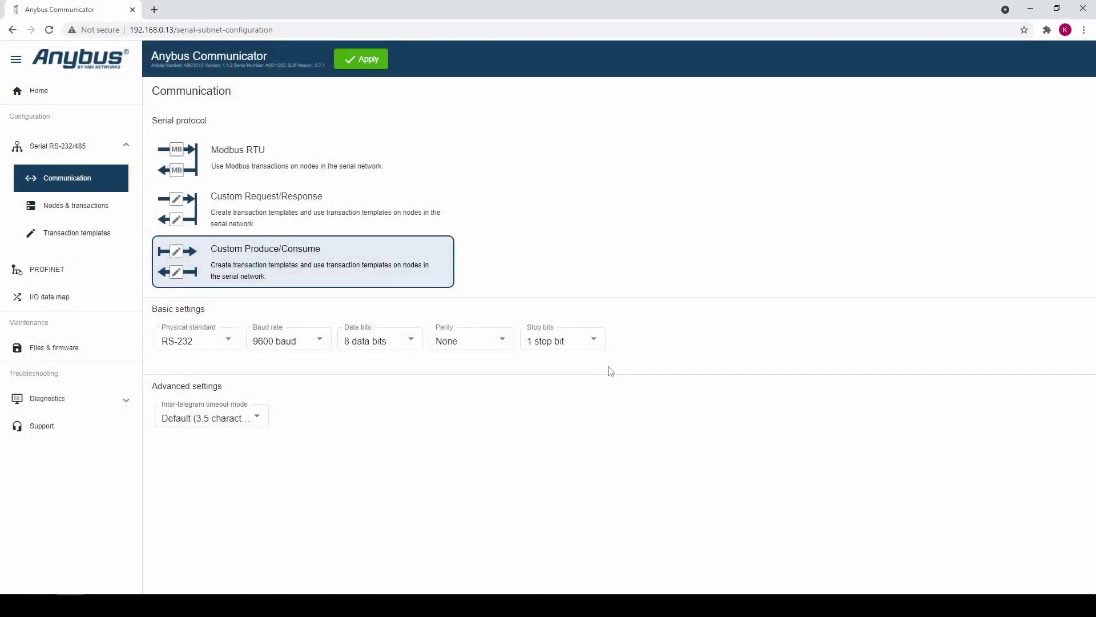
Step: Set the physical standard to RS-485 and the baud rate to 19200
click(213, 341)
click(214, 362)
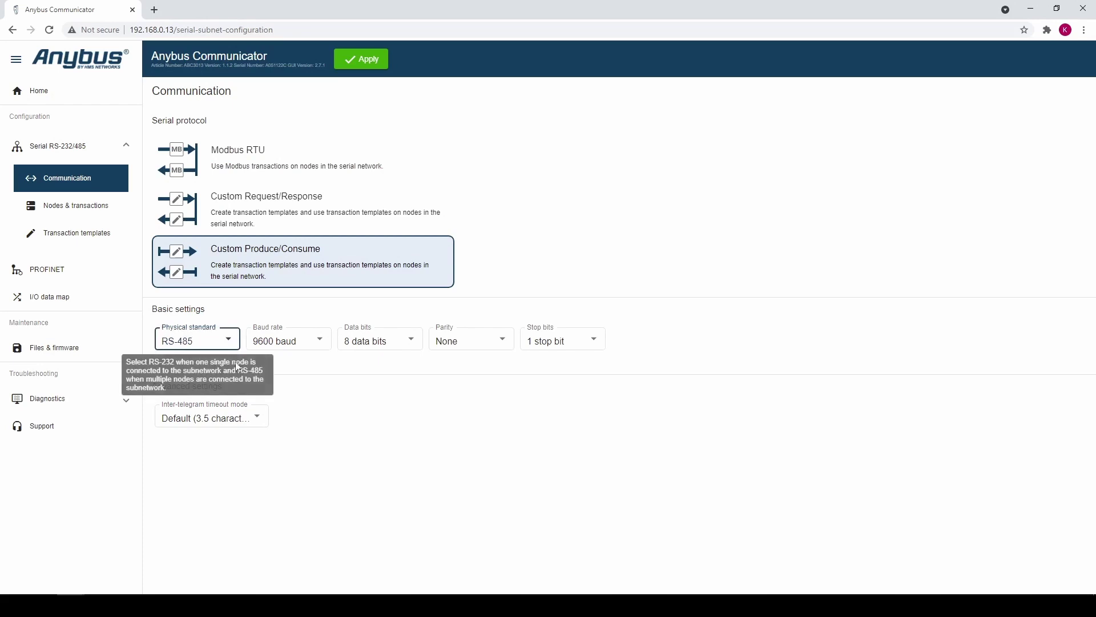
click(296, 346)
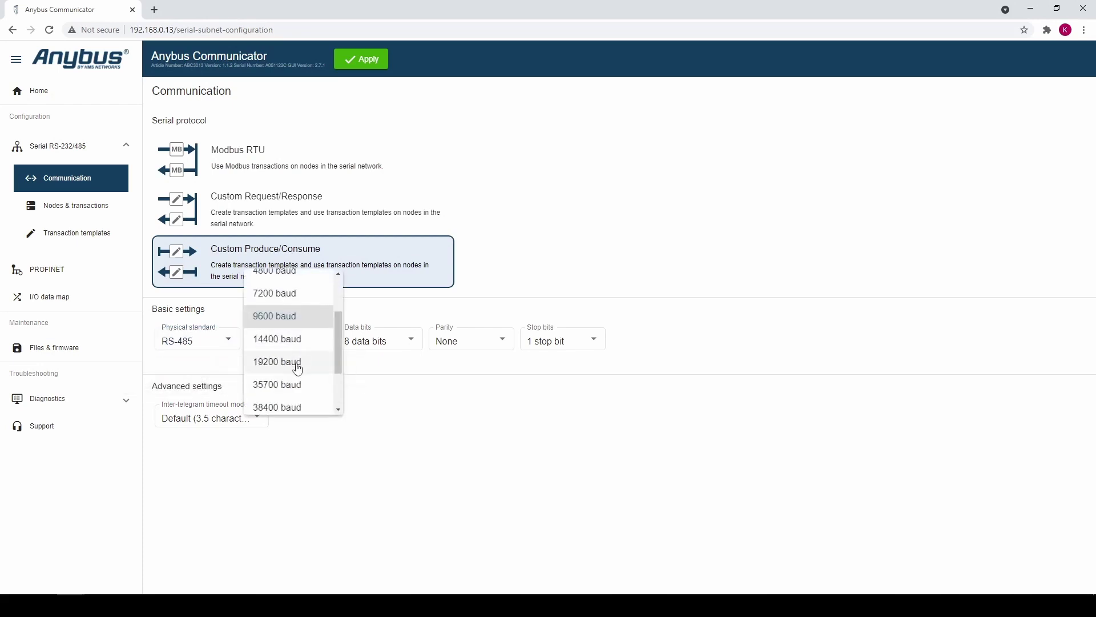
click(295, 362)
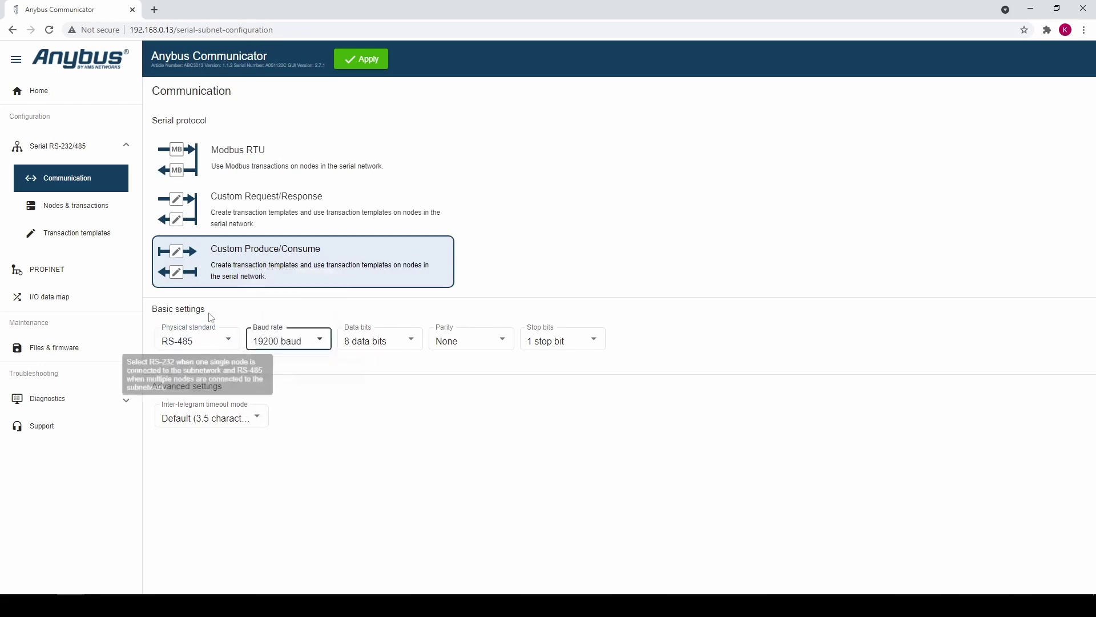
Step: Add a serial node named Produce and create a new transaction template for it
click(101, 215)
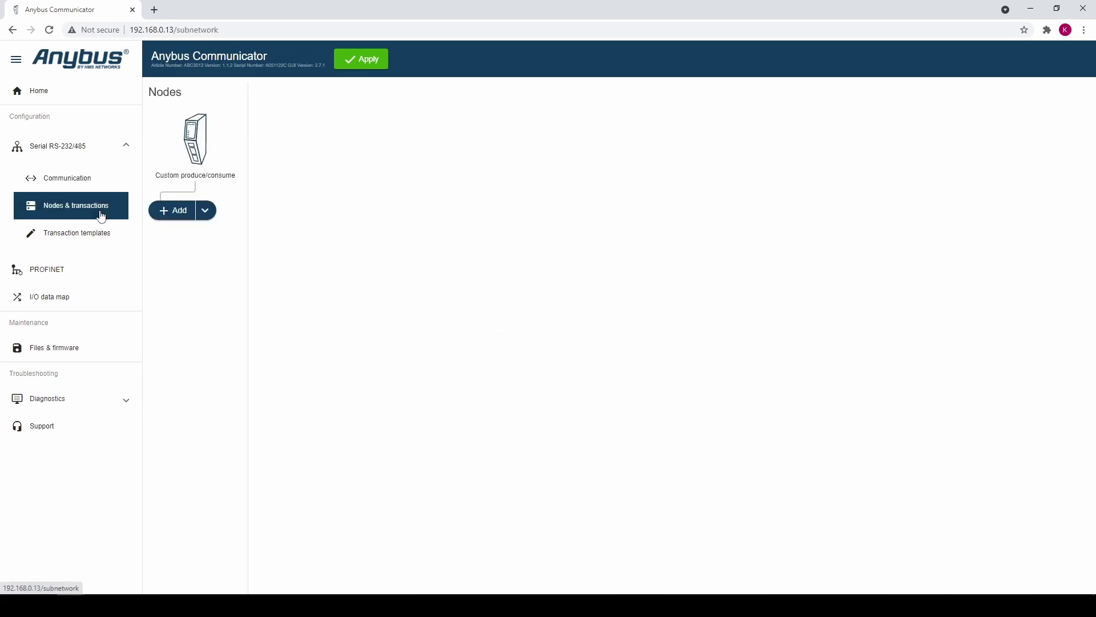
click(173, 211)
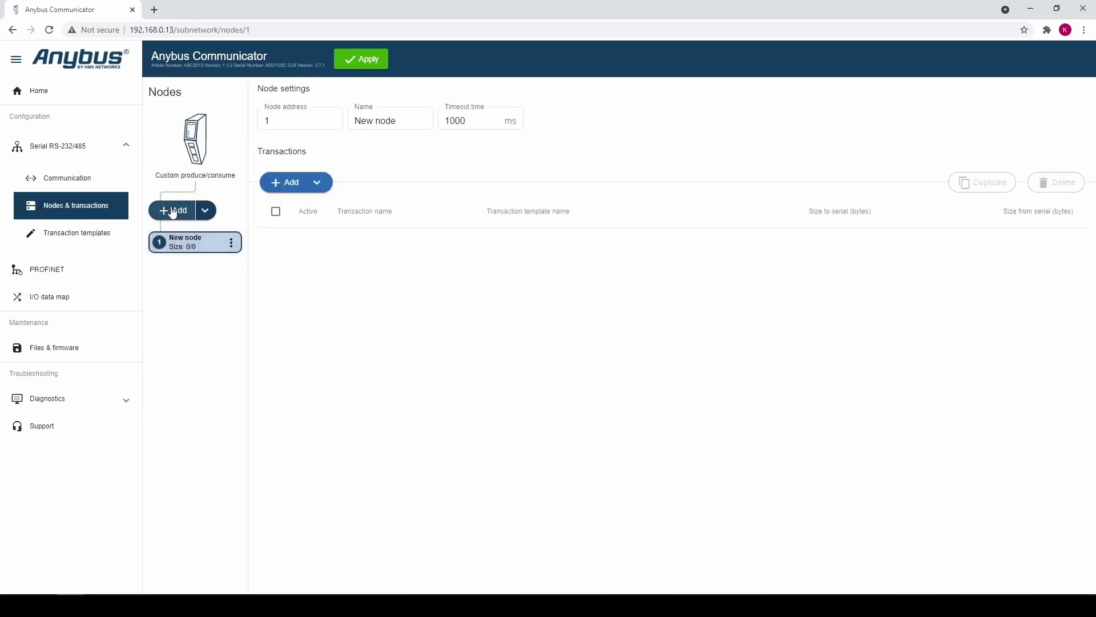
click(399, 122)
text(Produce)
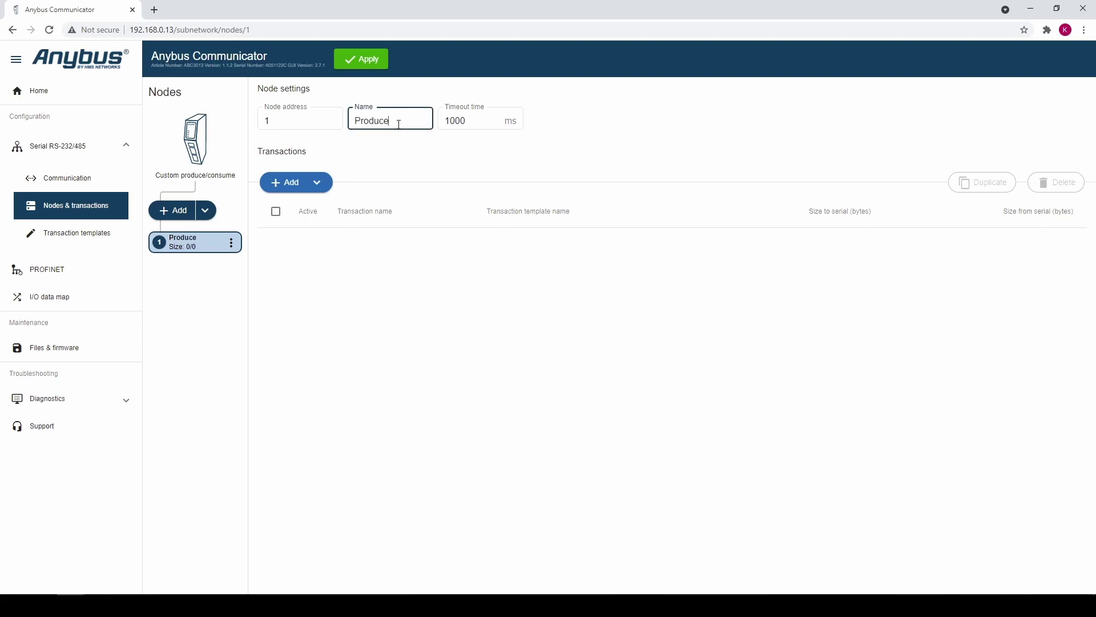
click(319, 182)
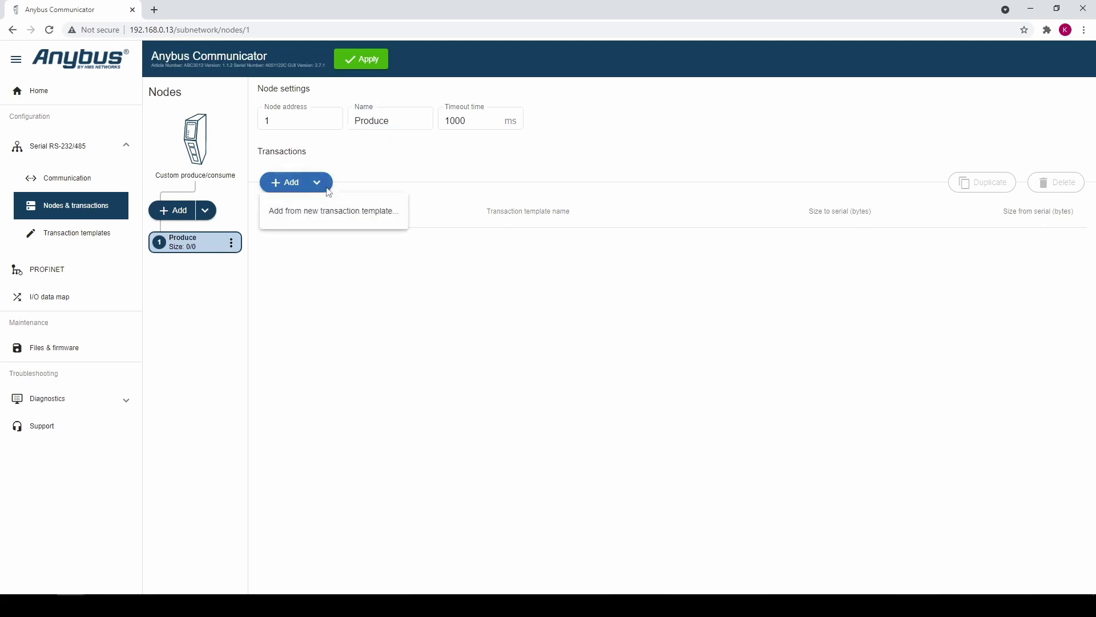
click(333, 211)
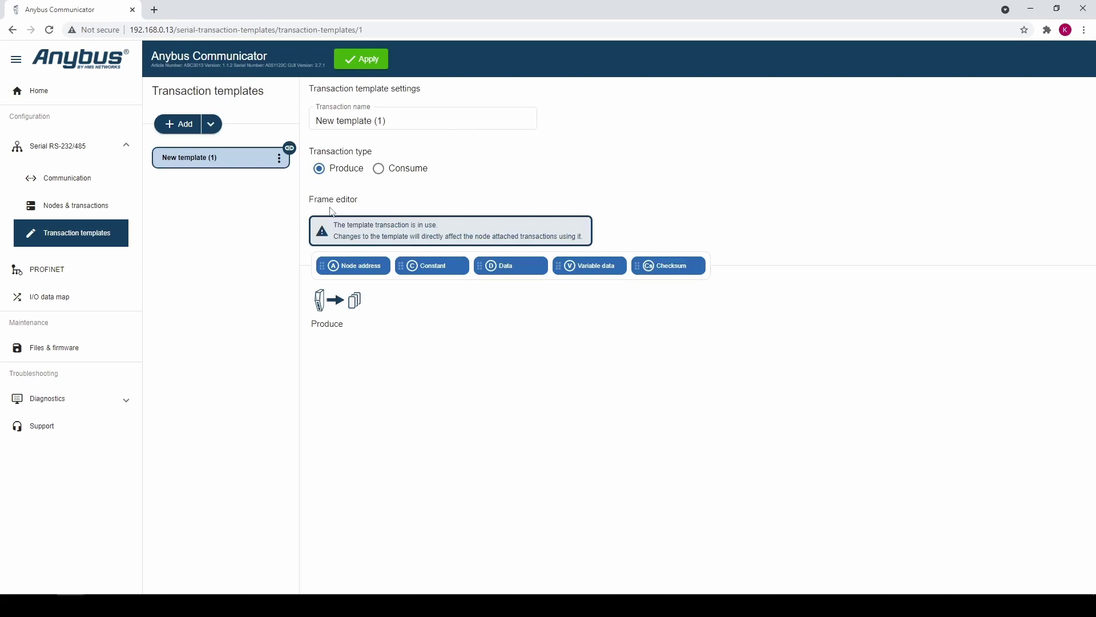
Step: Name the template Produce and give its frame a Data field of length 9 bytes
triple_click(396, 122)
text(Produce)
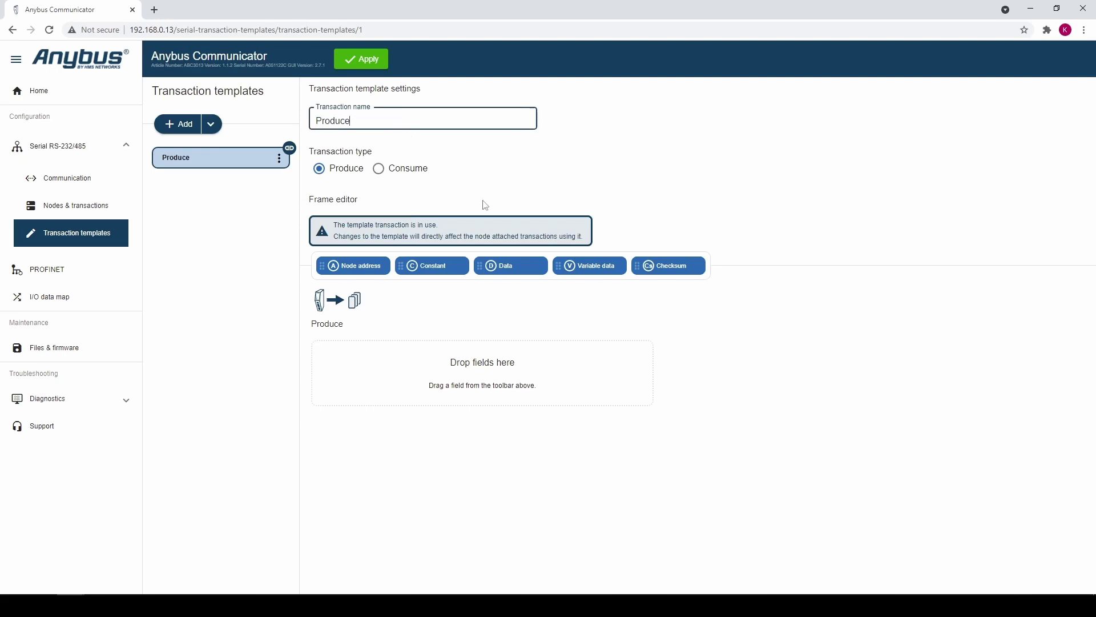
drag(512, 262, 513, 381)
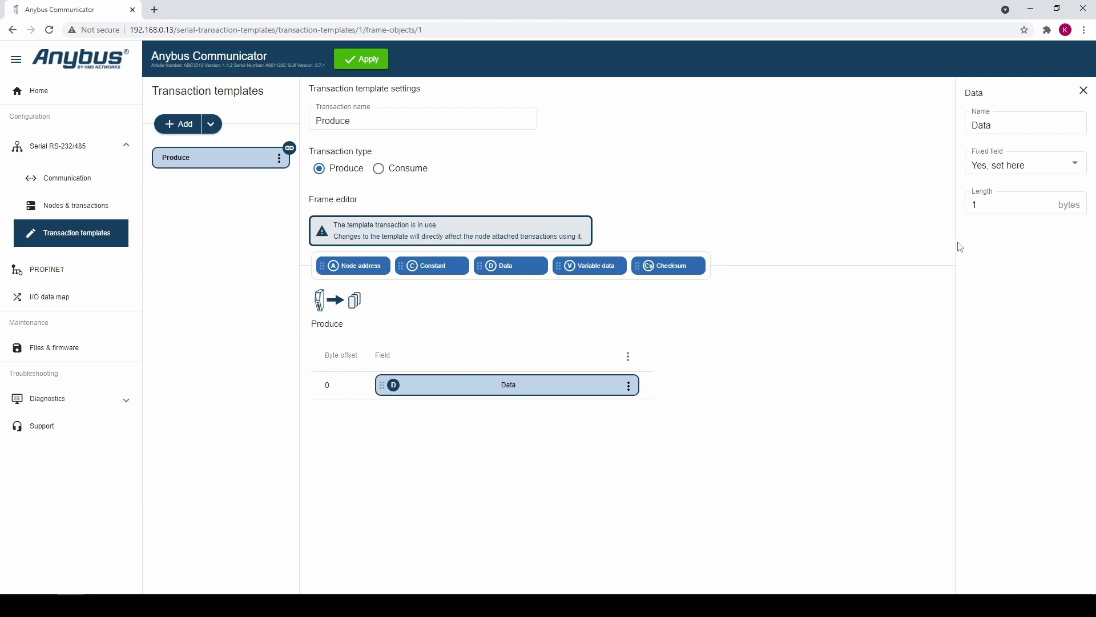
double_click(998, 204)
text(9)
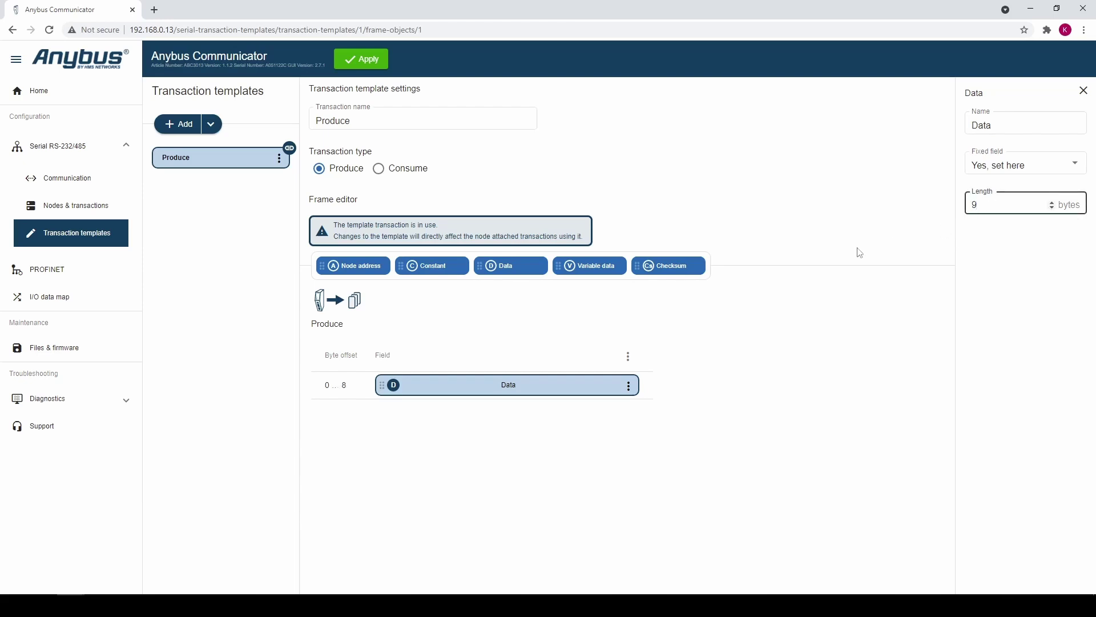
click(101, 210)
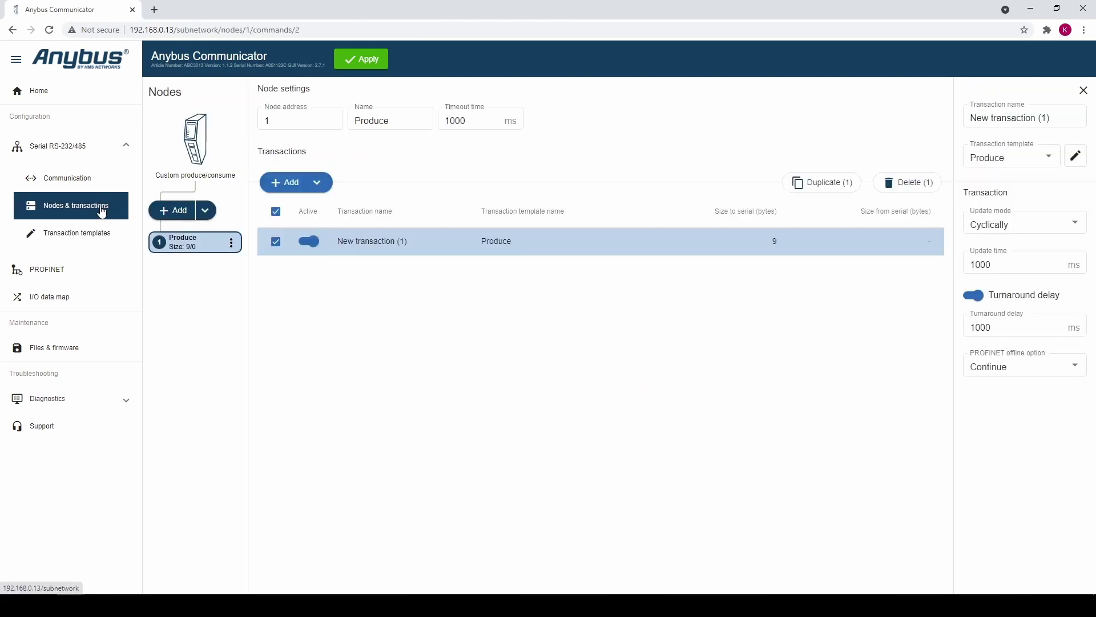
Step: Rename the transaction Produce and set its update mode to Change of state on trigger
triple_click(1056, 114)
text(Produce)
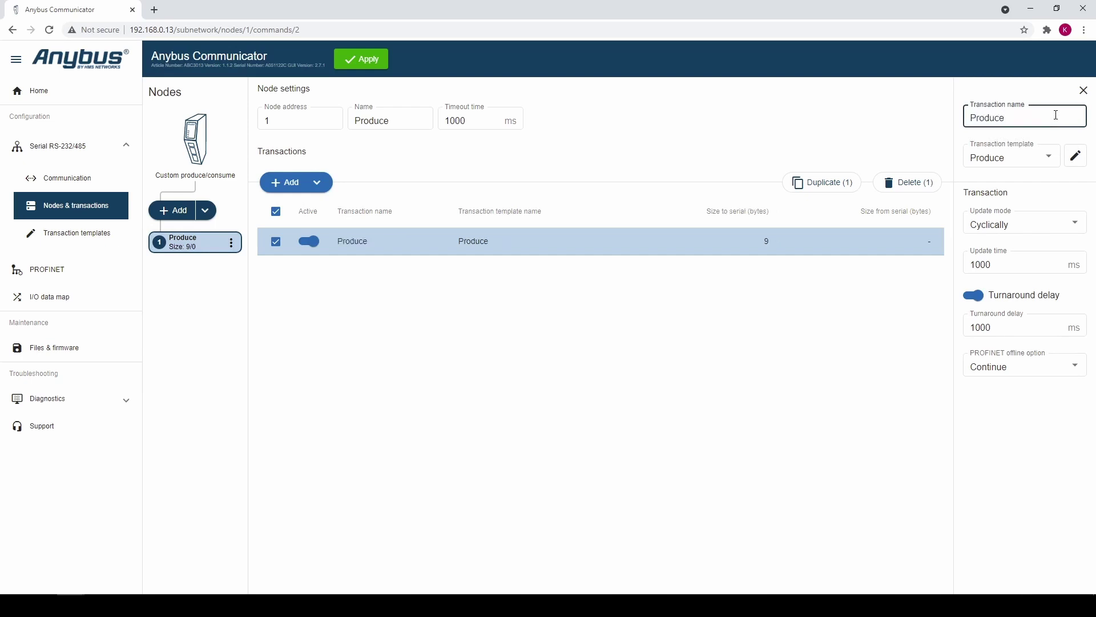
click(1047, 233)
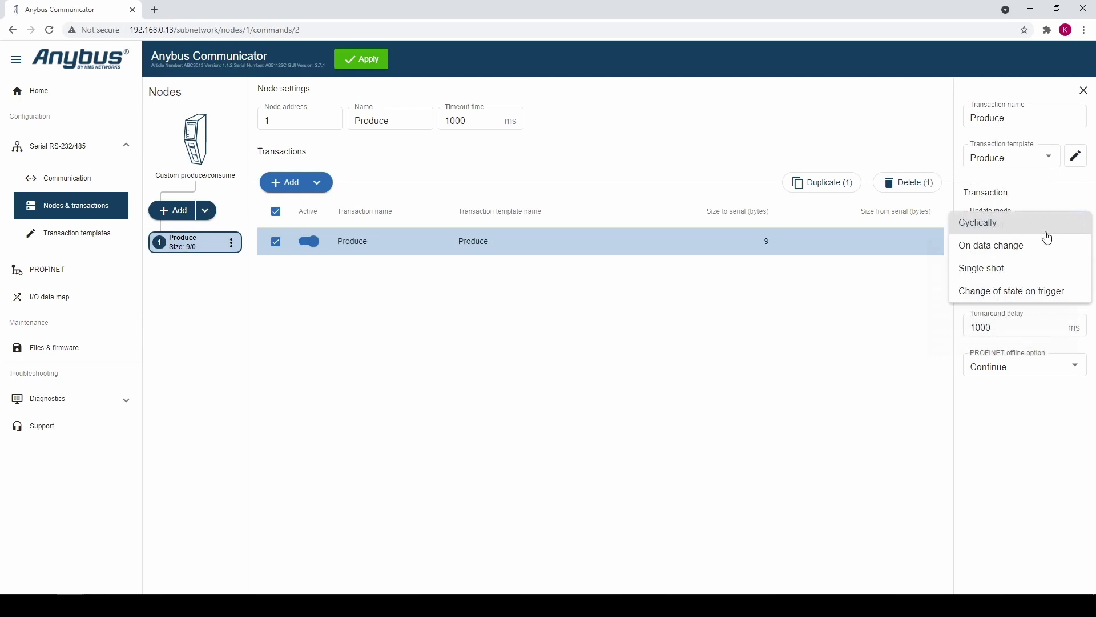
click(1040, 289)
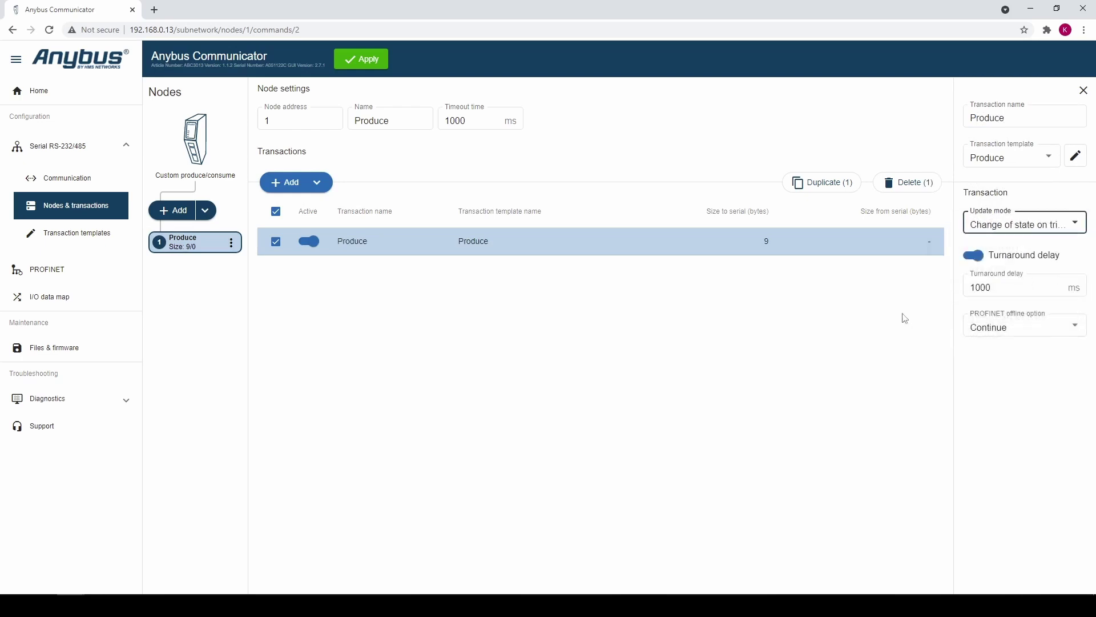
Step: Add a second serial node named Consume and create a new transaction template for it
click(175, 210)
click(410, 114)
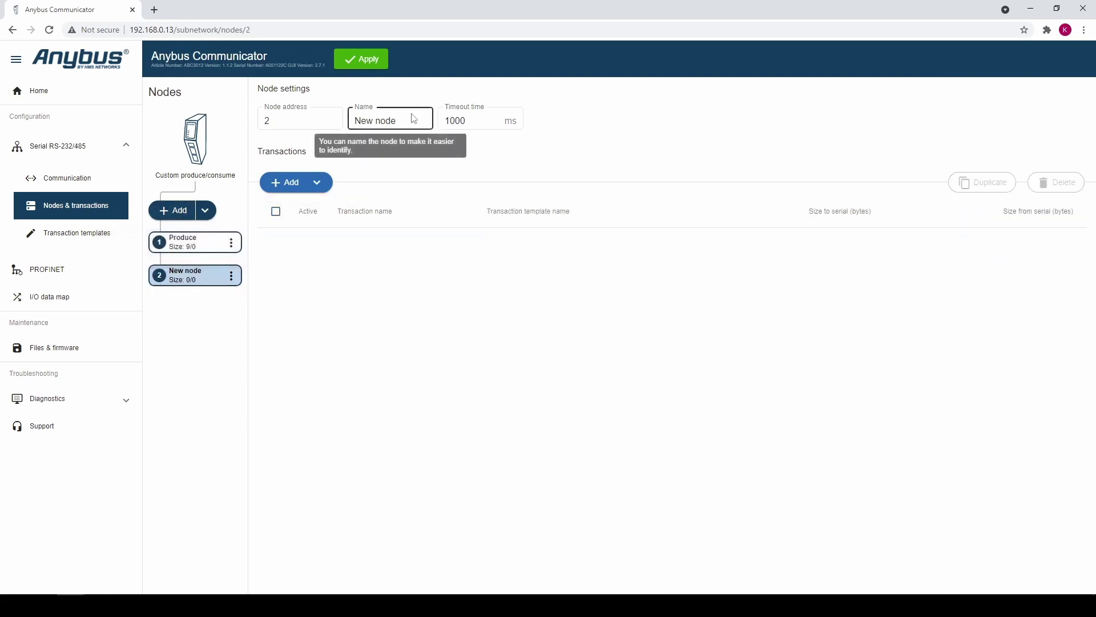
key(ctrl+a)
text(Consume)
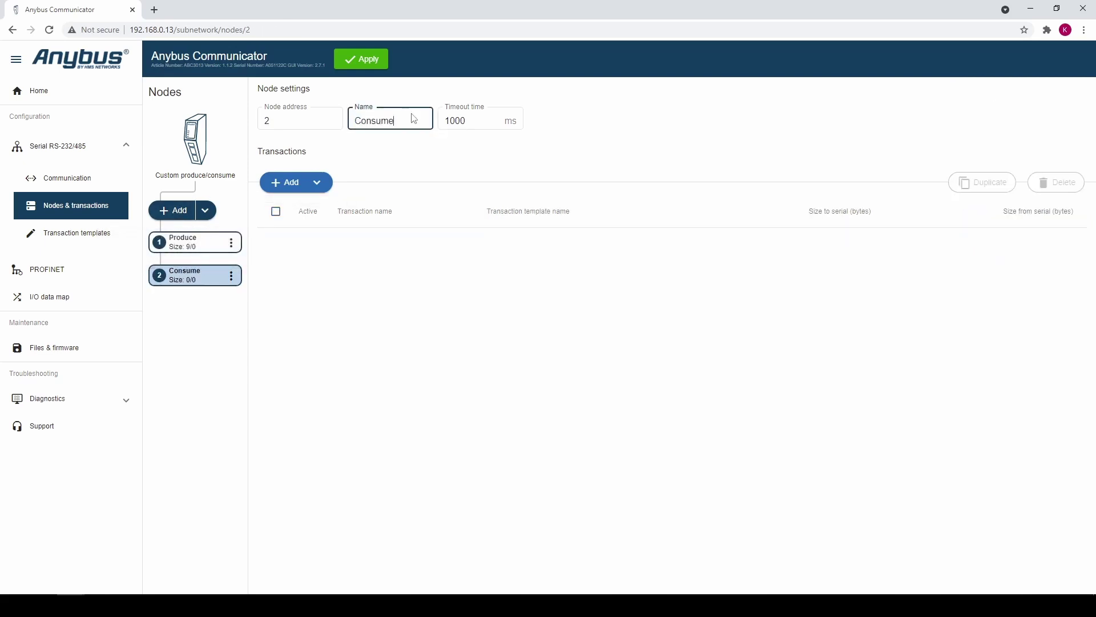
click(318, 183)
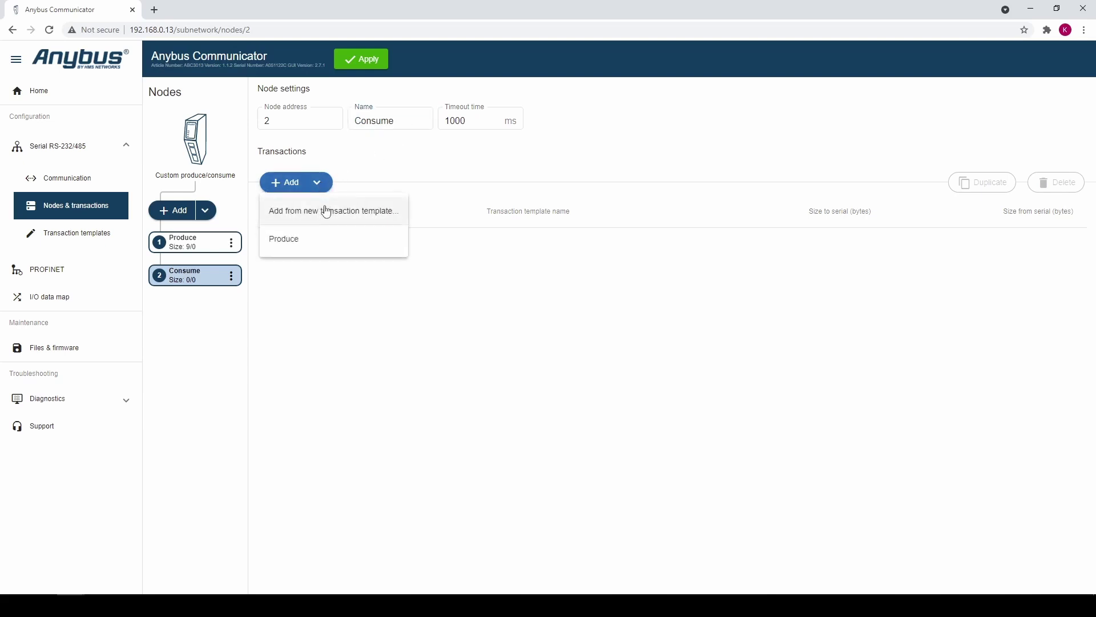
click(326, 211)
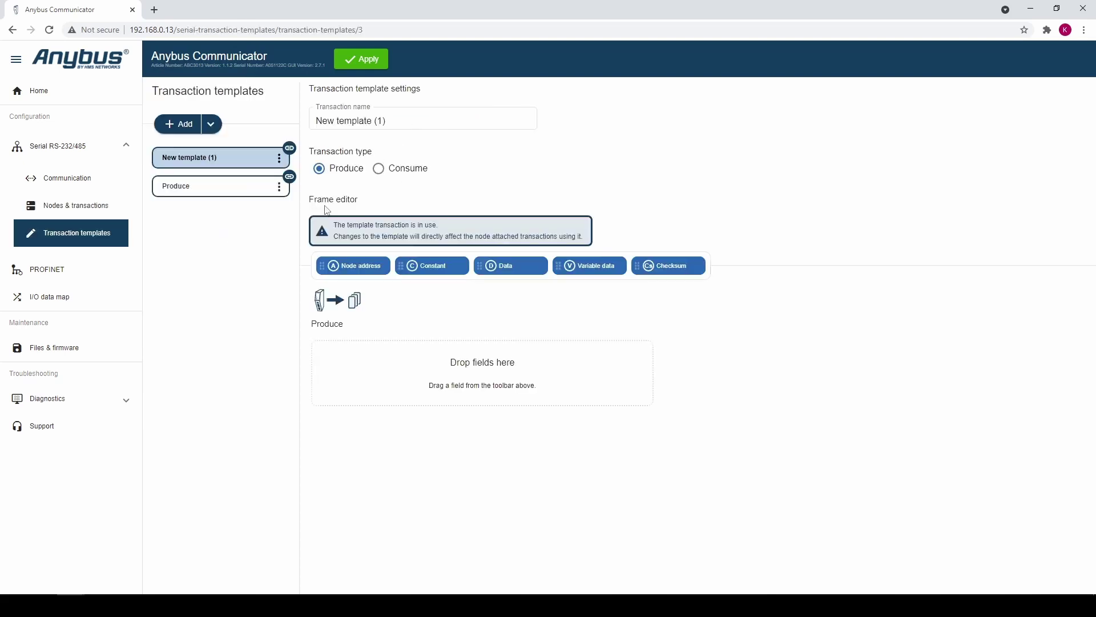
Step: Name the template Consume, make it Consume type, and add a 9-byte Data field
triple_click(396, 122)
text(Consume)
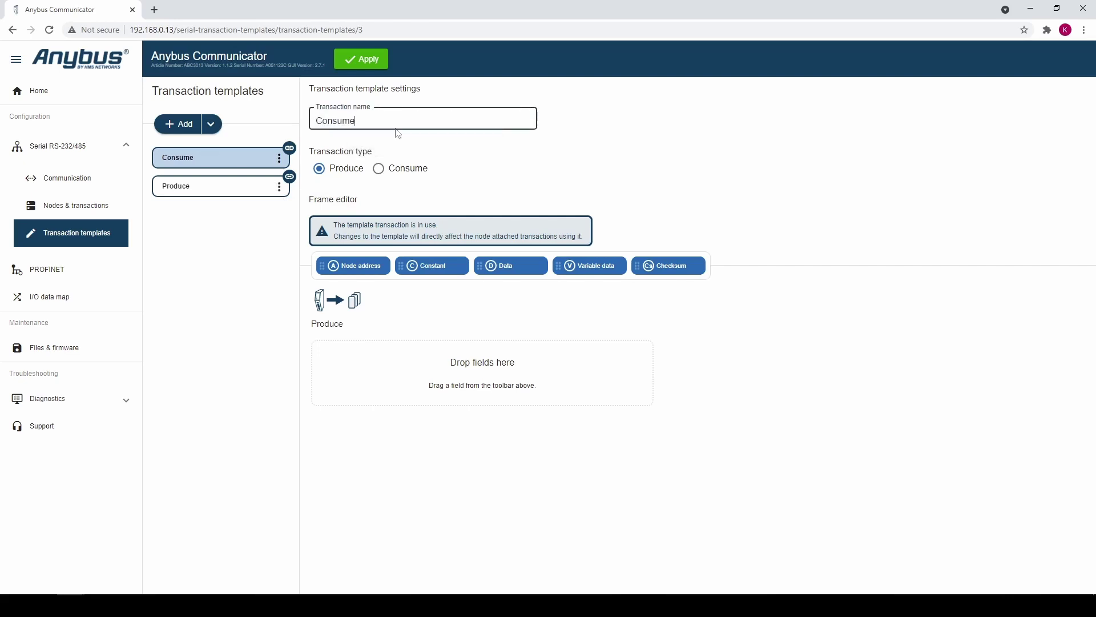
click(378, 170)
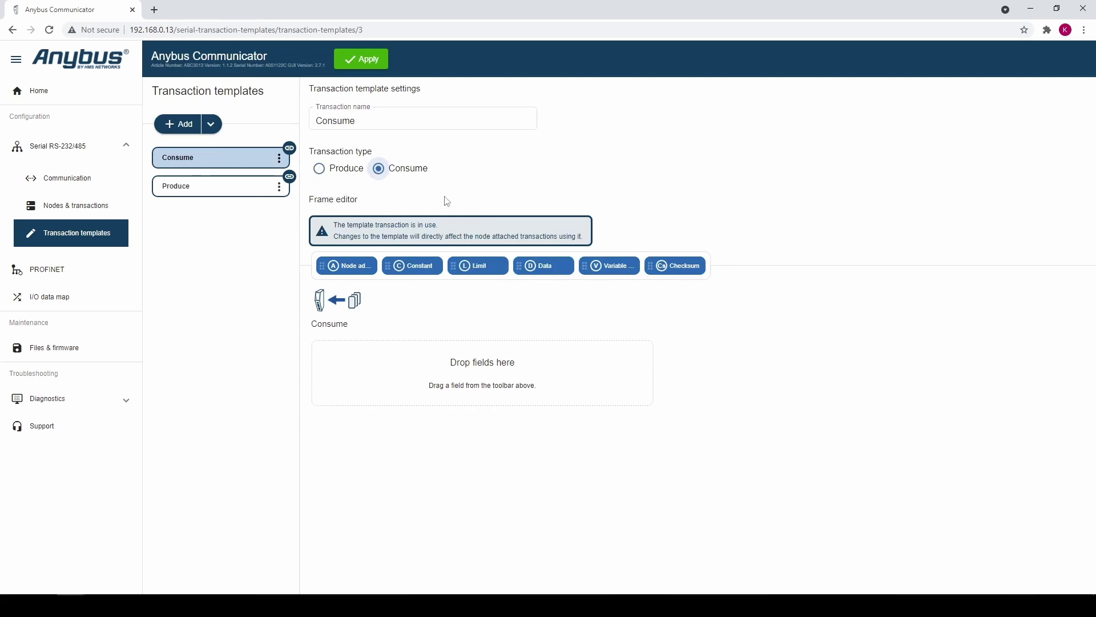
drag(537, 266, 501, 364)
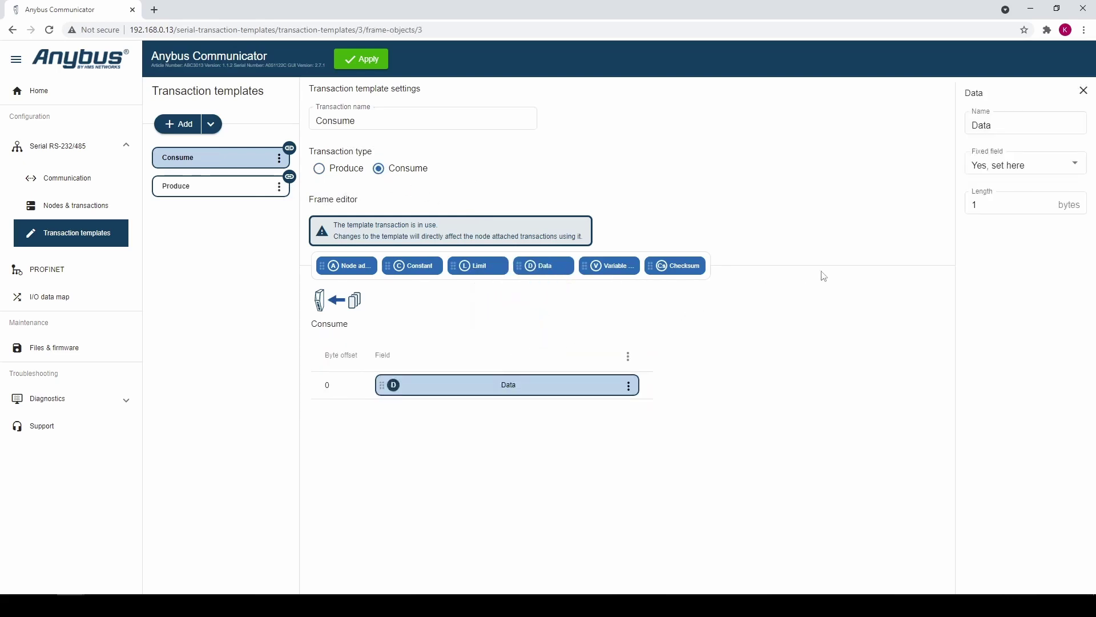
click(994, 207)
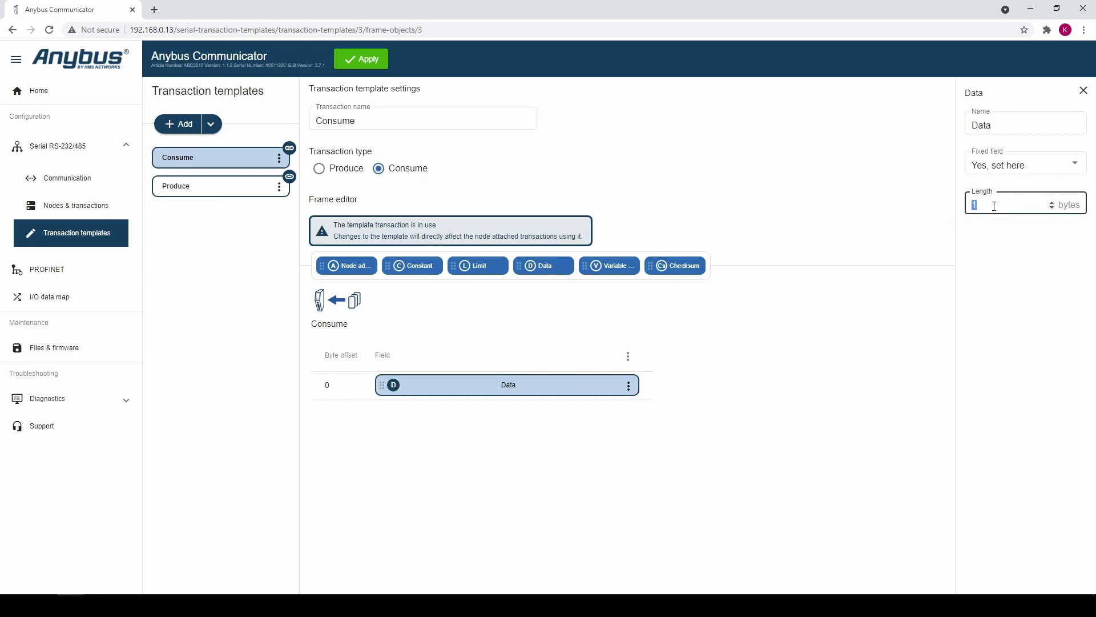
text(9)
click(657, 223)
Step: Set the Consume node's timeout time to 10000 ms on Nodes & transactions
click(100, 213)
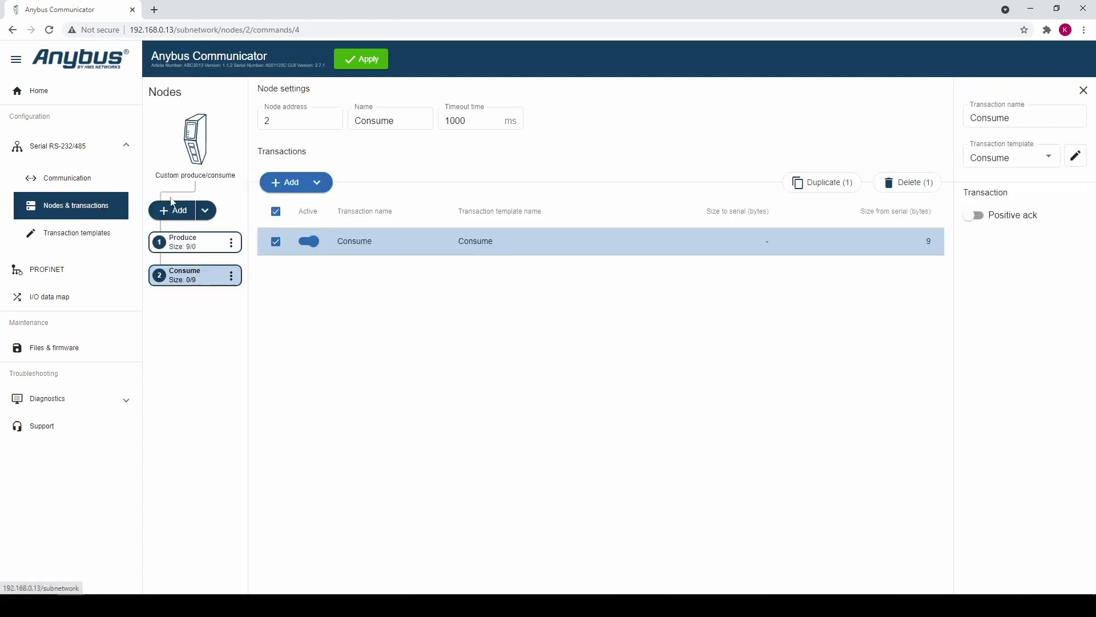
double_click(470, 121)
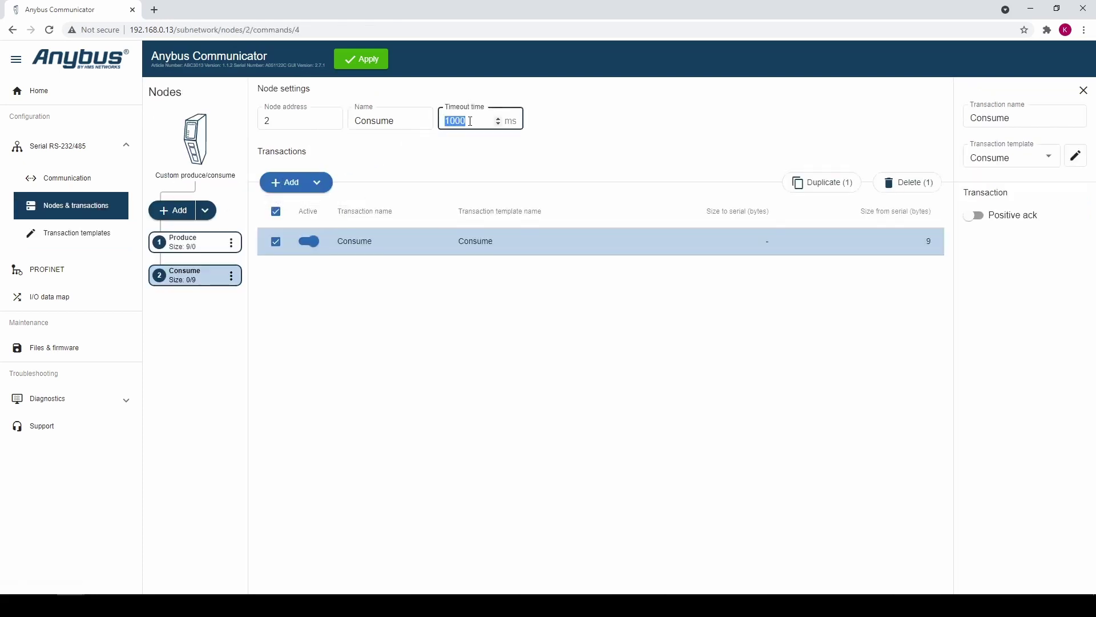
text(10000)
Step: In the I/O data map, move the Produce trigger byte from address 9 to address 0
click(99, 295)
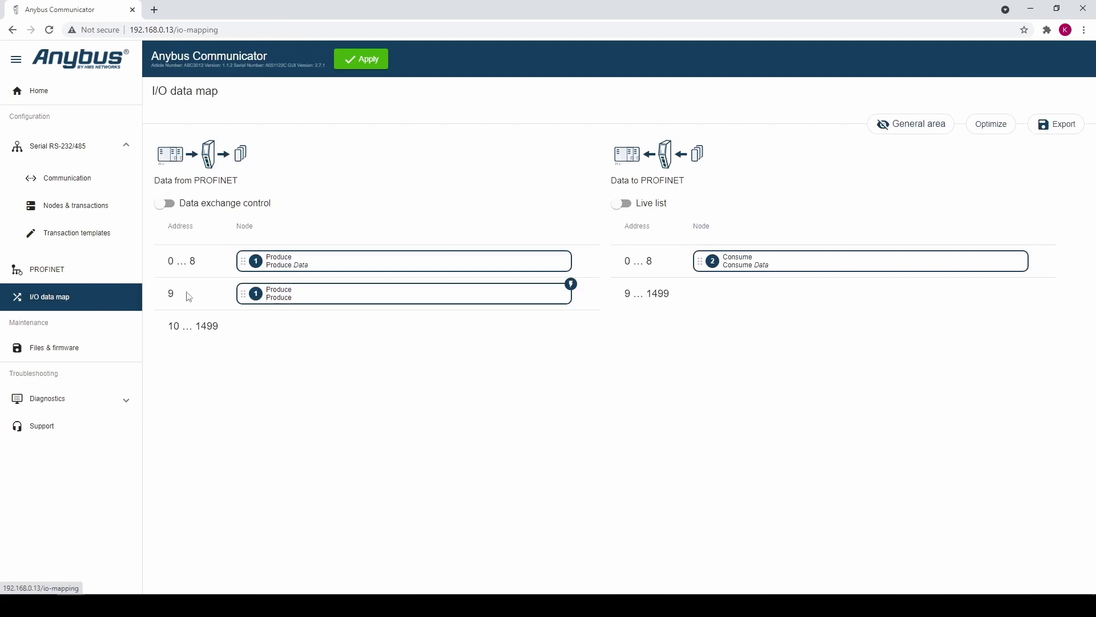
mouse_move(448, 292)
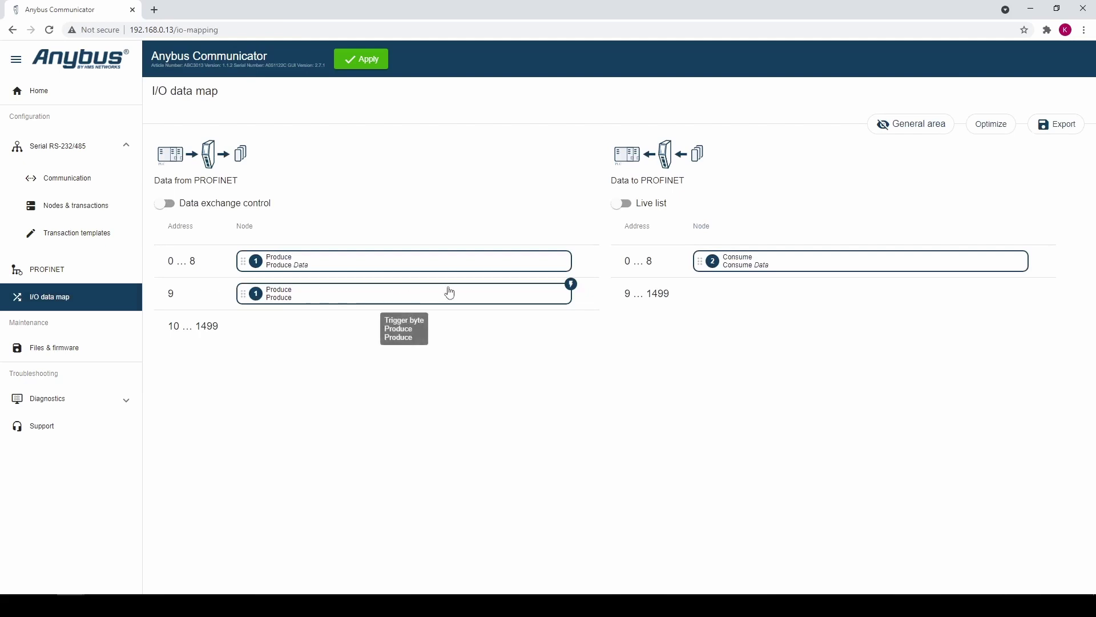
drag(455, 293, 453, 249)
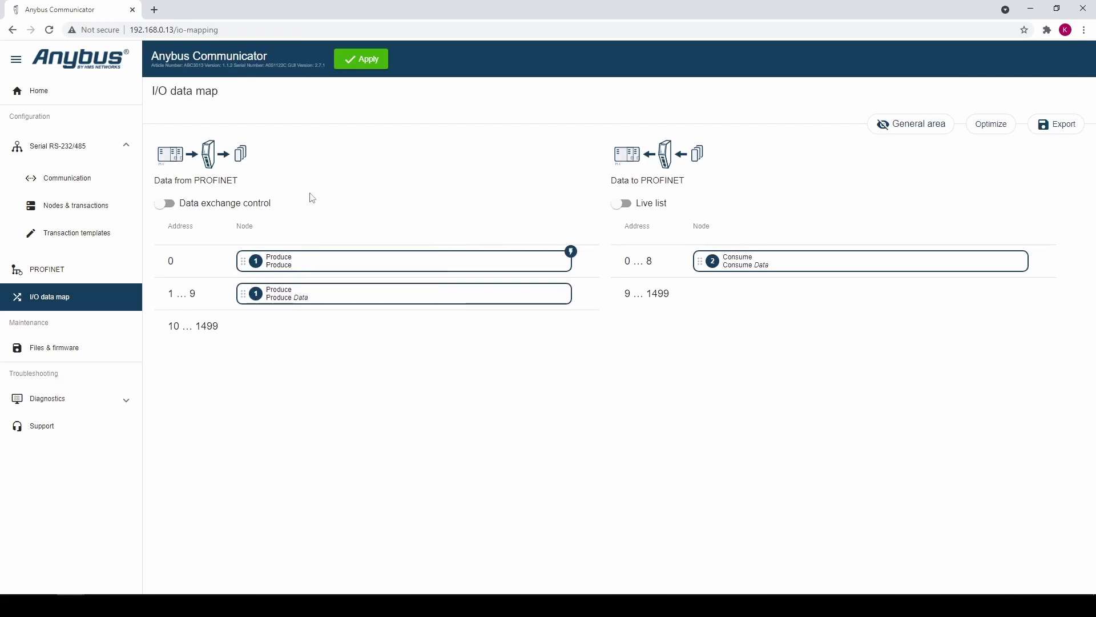
Step: From Home, apply the configuration to the gateway and confirm overwriting the existing one
click(123, 97)
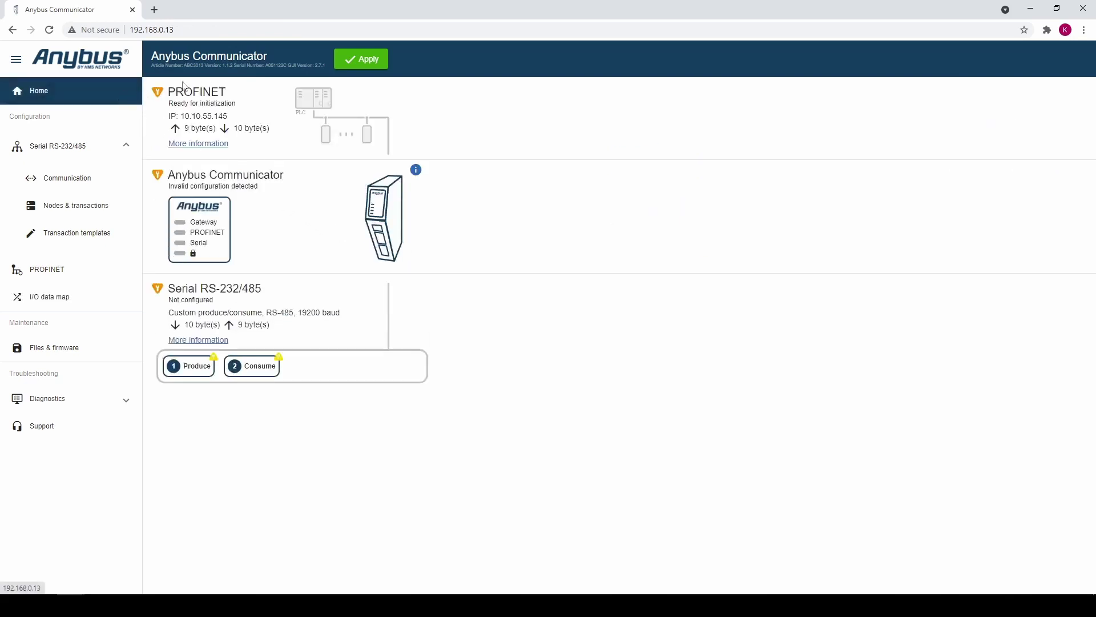
click(361, 61)
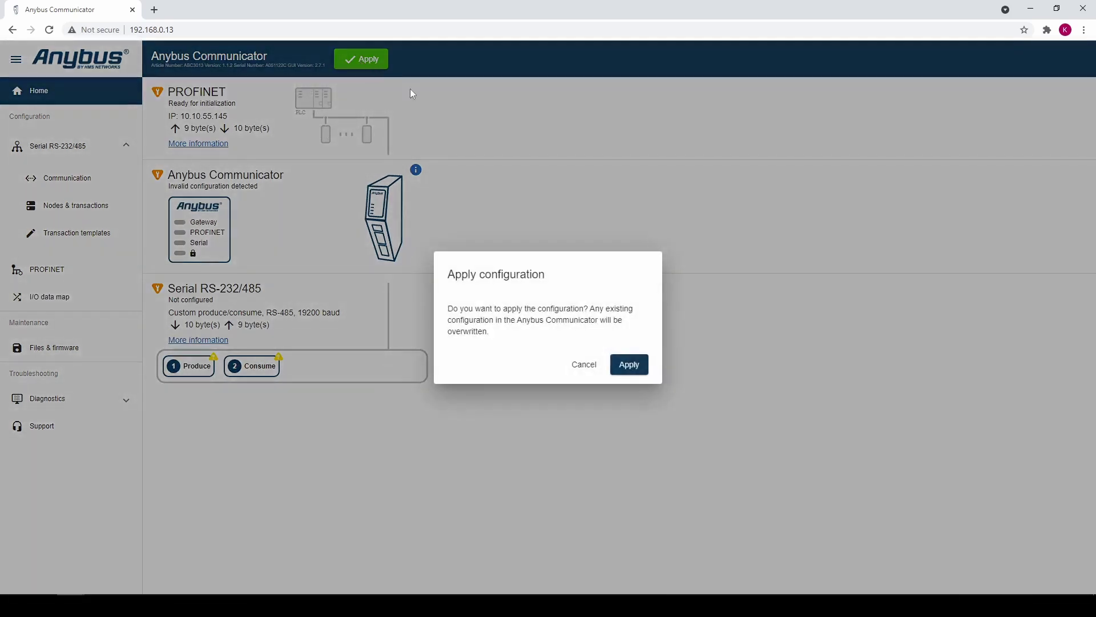
click(631, 365)
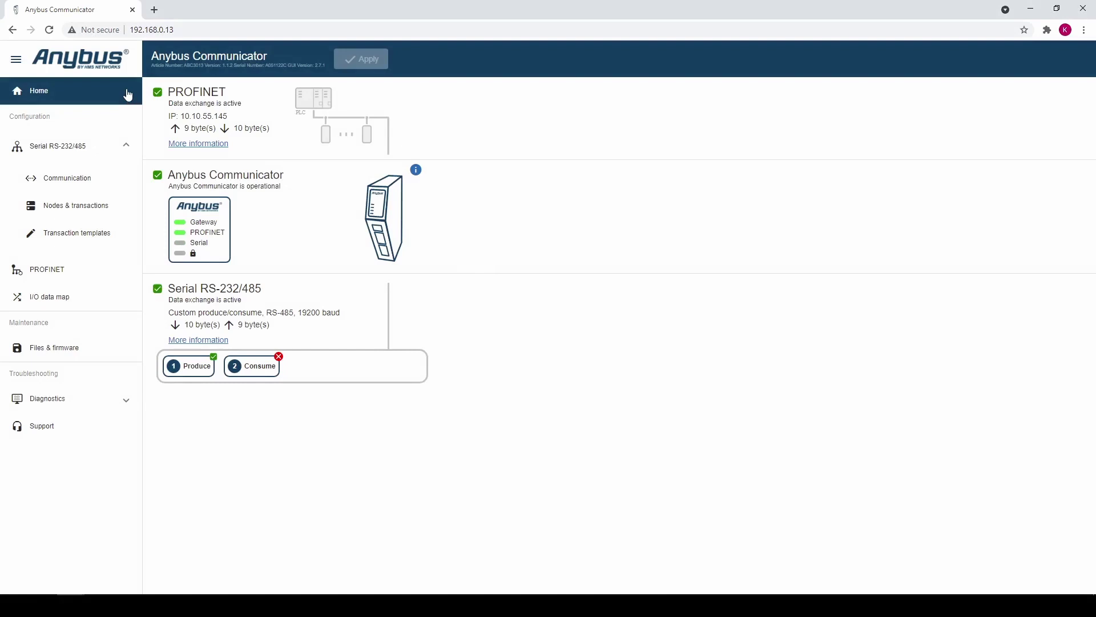
Step: Switch to TIA Portal and open Watch table_1 under Watch and force tables
key(alt+Tab)
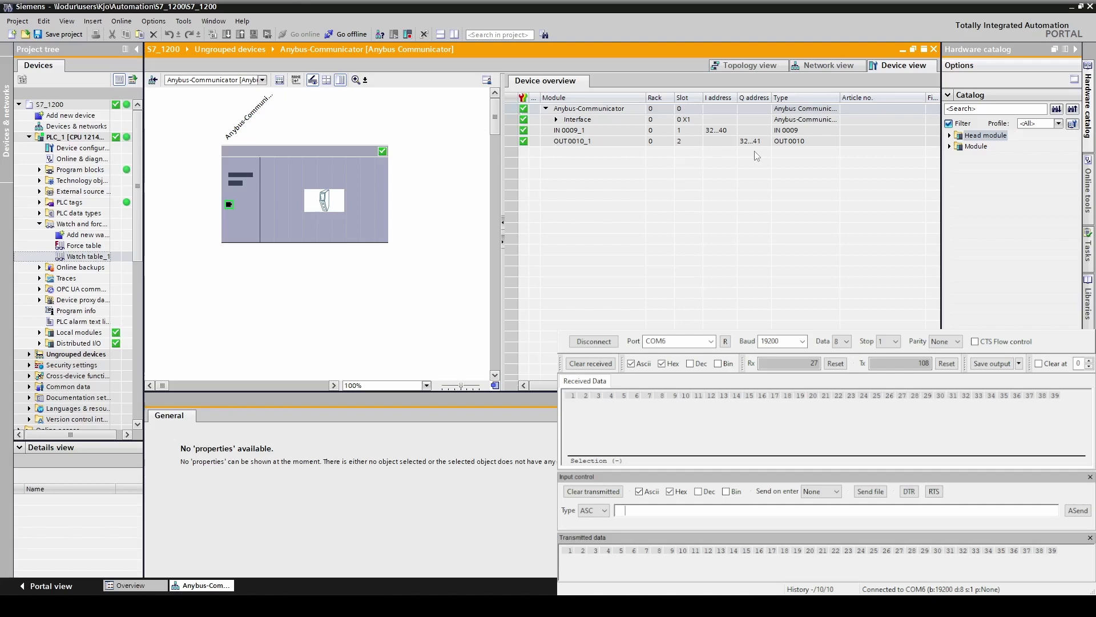
double_click(98, 255)
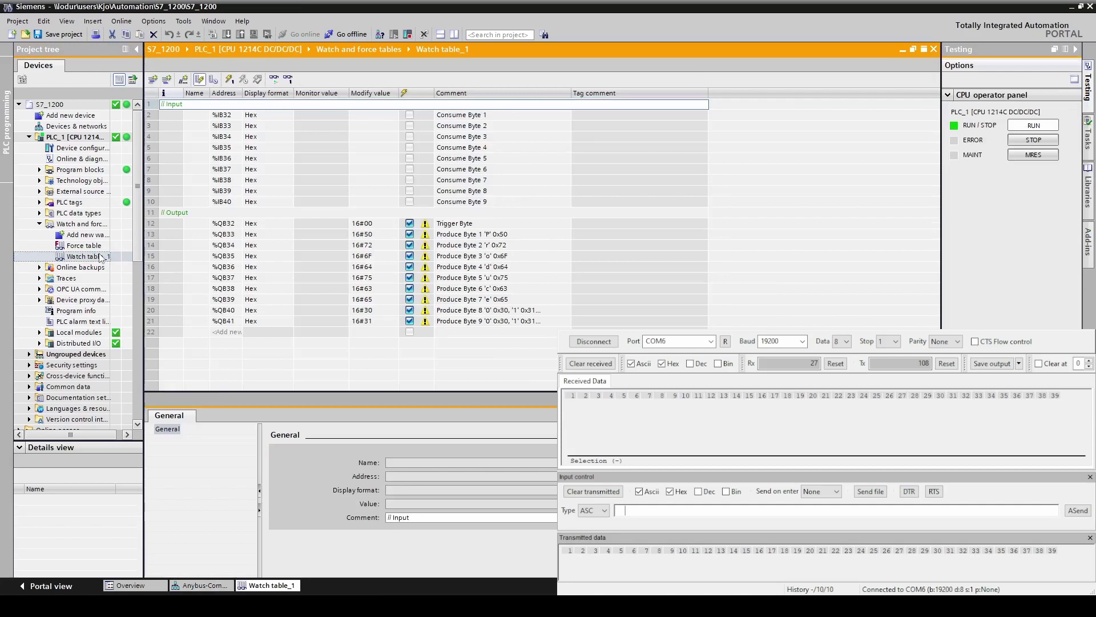
Step: Start live monitoring of the watch table and send 'Consume00' from the serial terminal
click(274, 80)
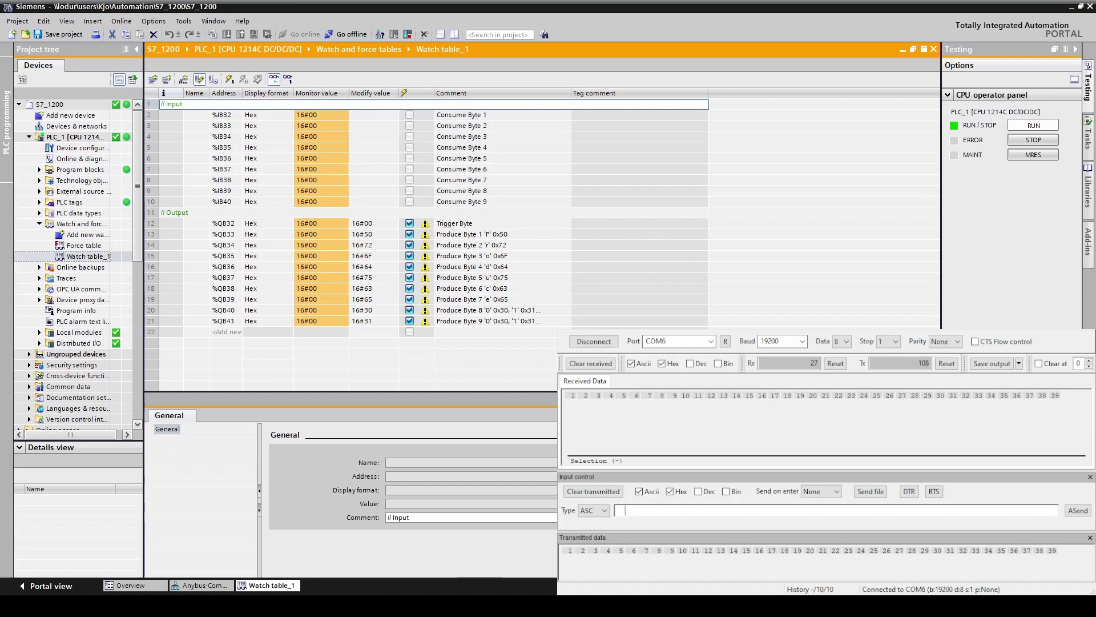
click(620, 509)
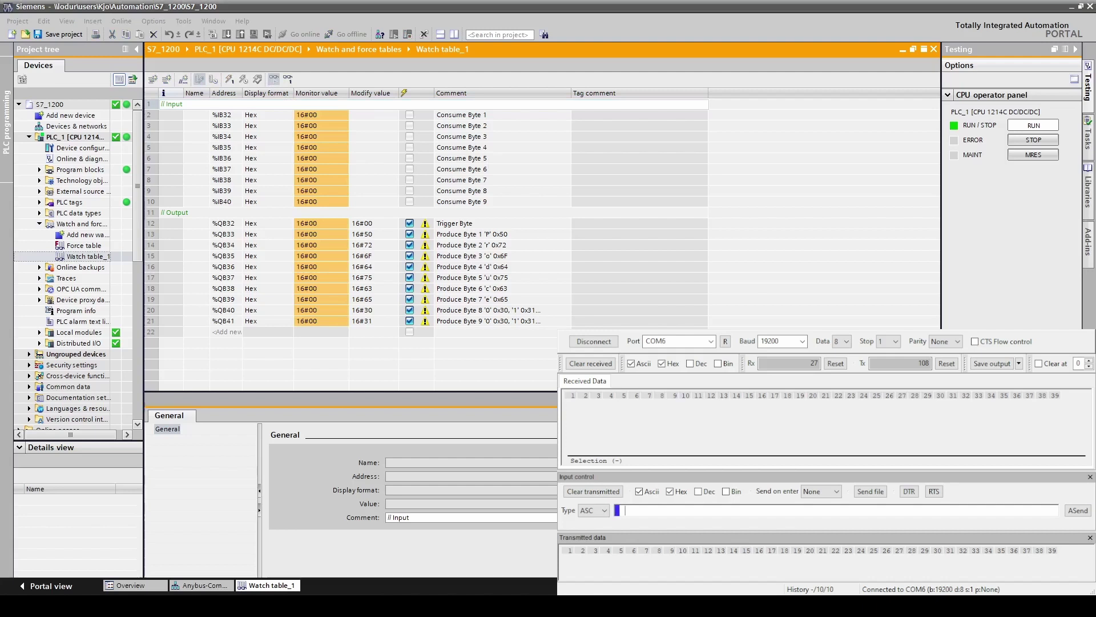
text(Consume00)
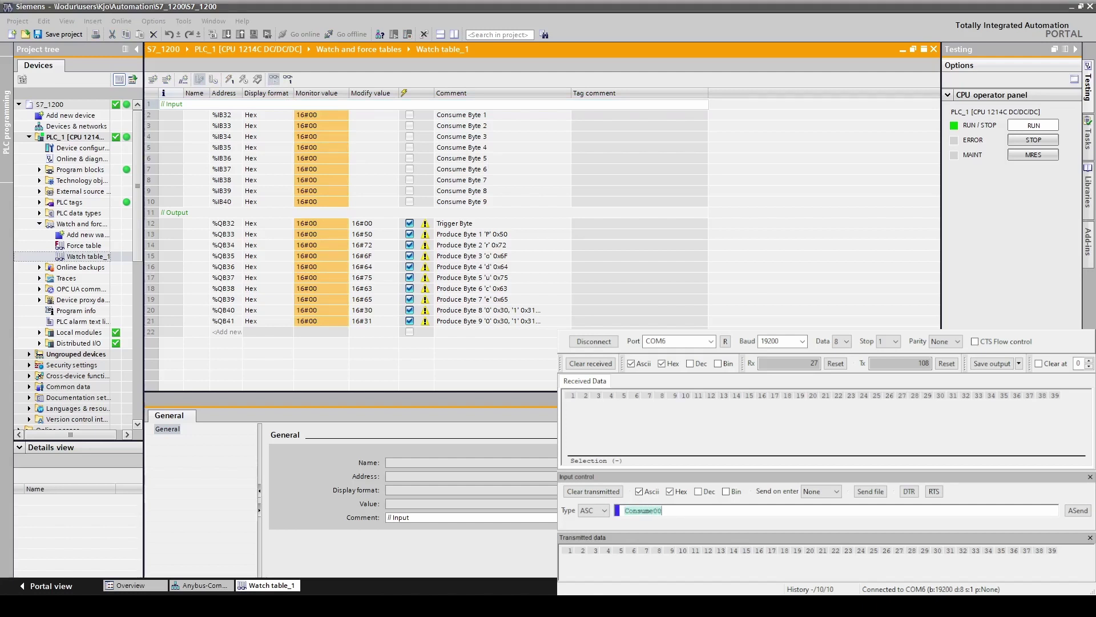
key(Return)
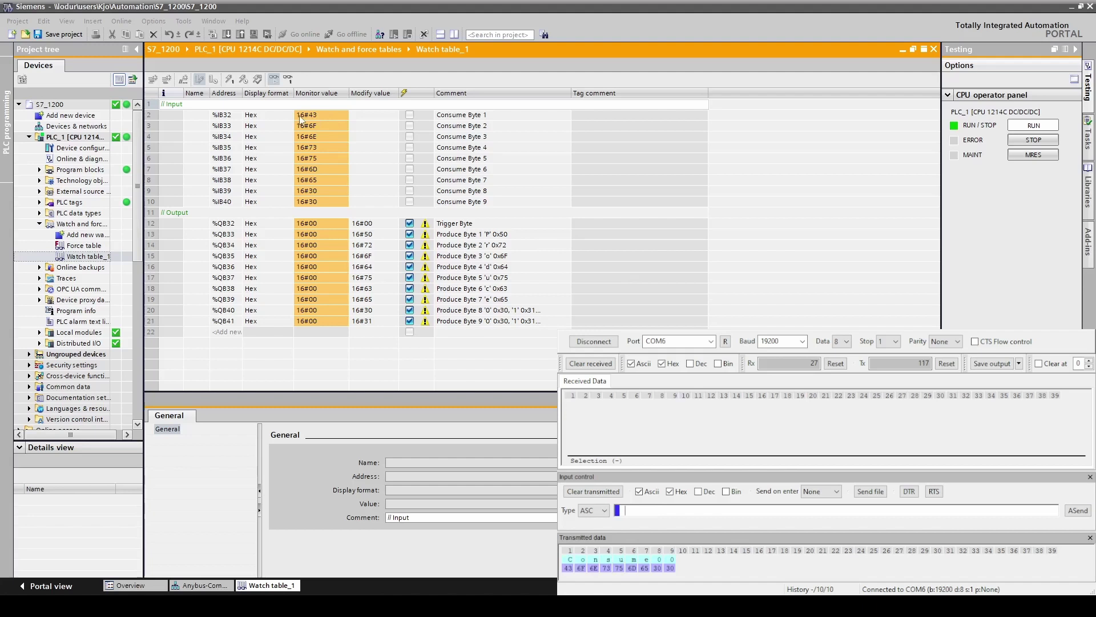
Step: Change the %IB32 row's display format from hex to Character
click(282, 120)
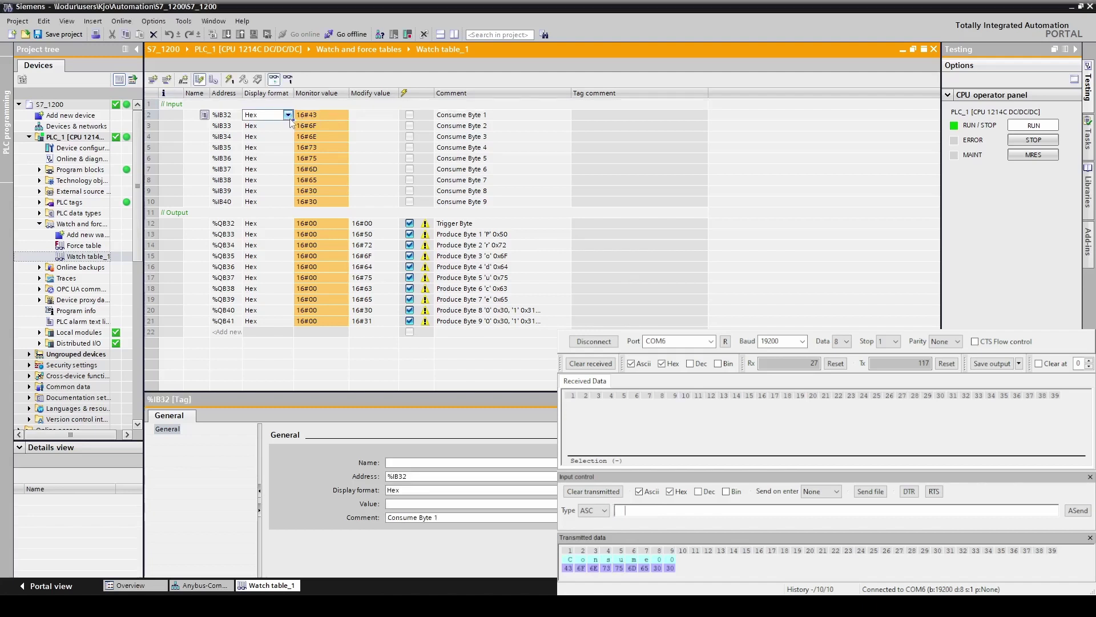
click(288, 115)
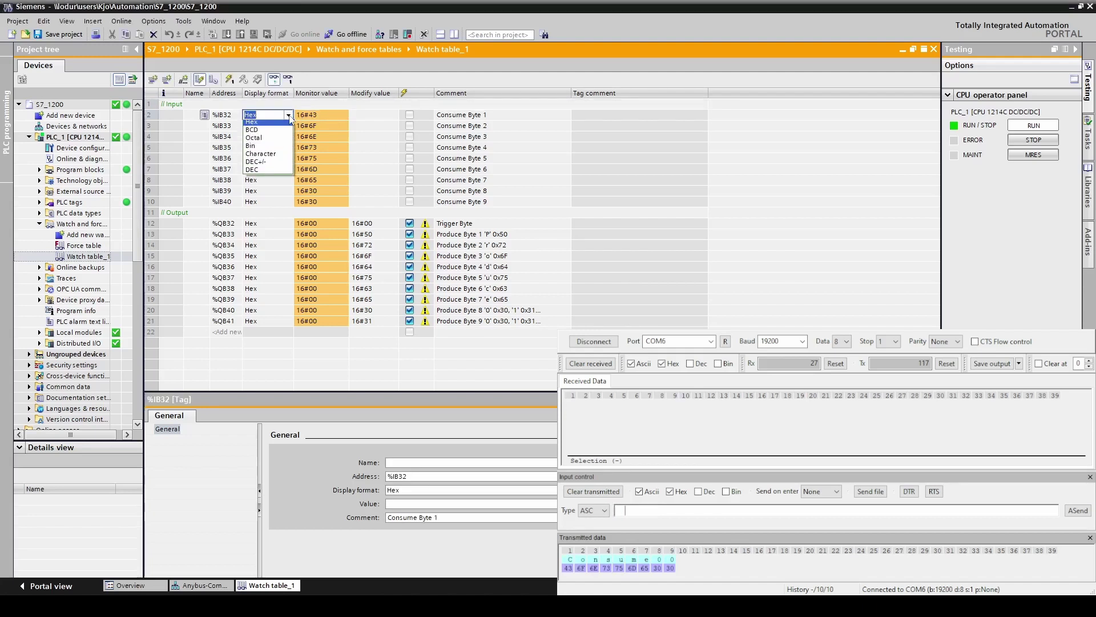
click(273, 157)
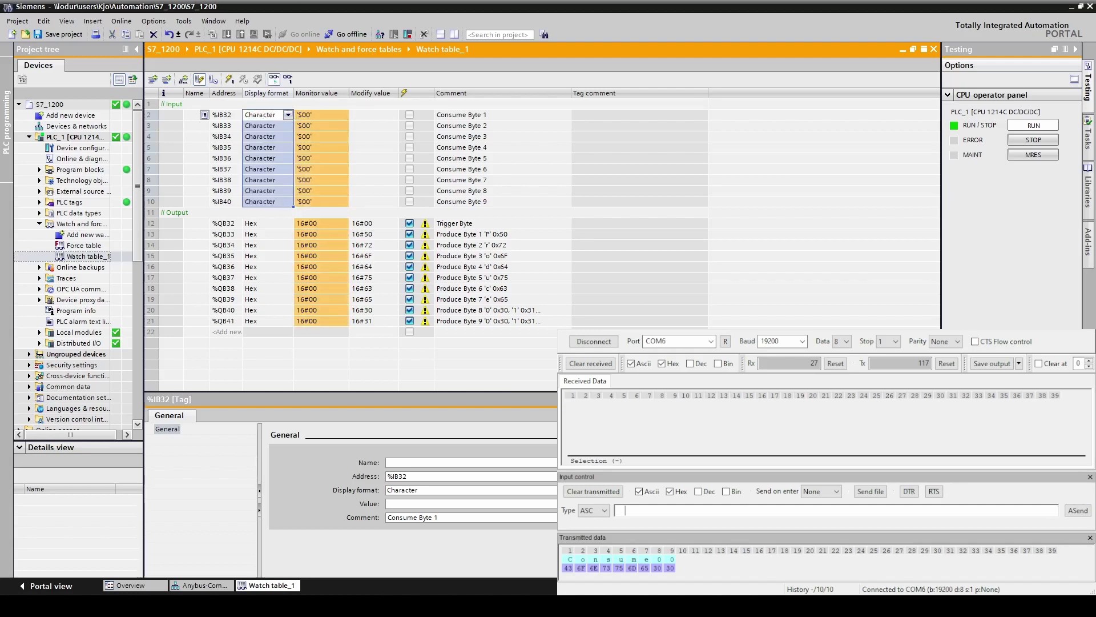
Step: Send 'Consume01' and then 'Consume02' from the serial terminal to the gateway
text(Cons)
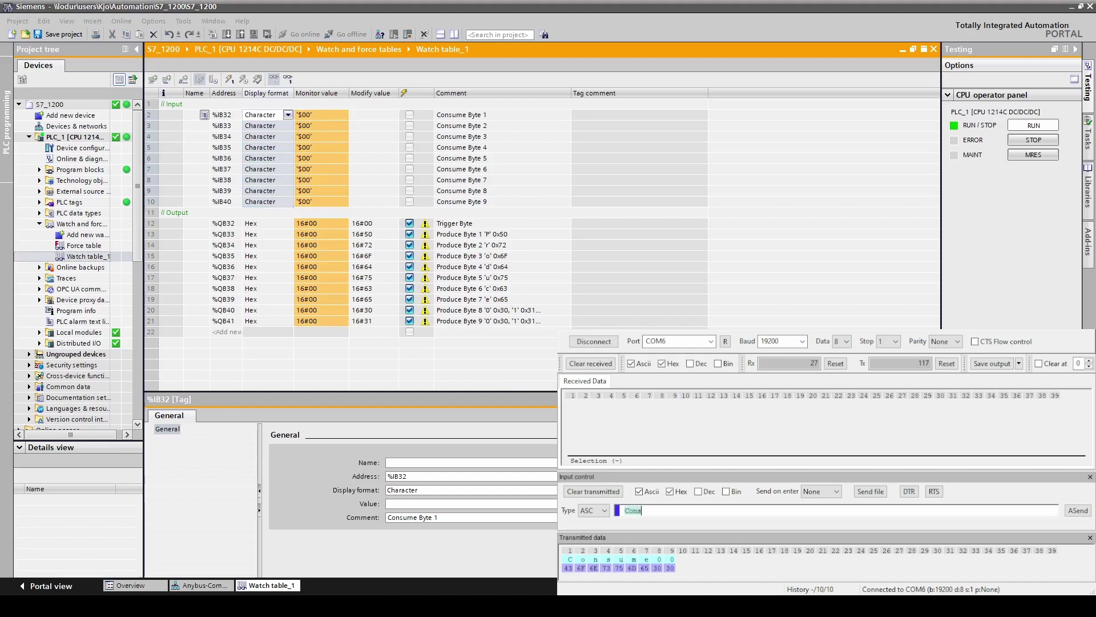
text(ume01)
key(Return)
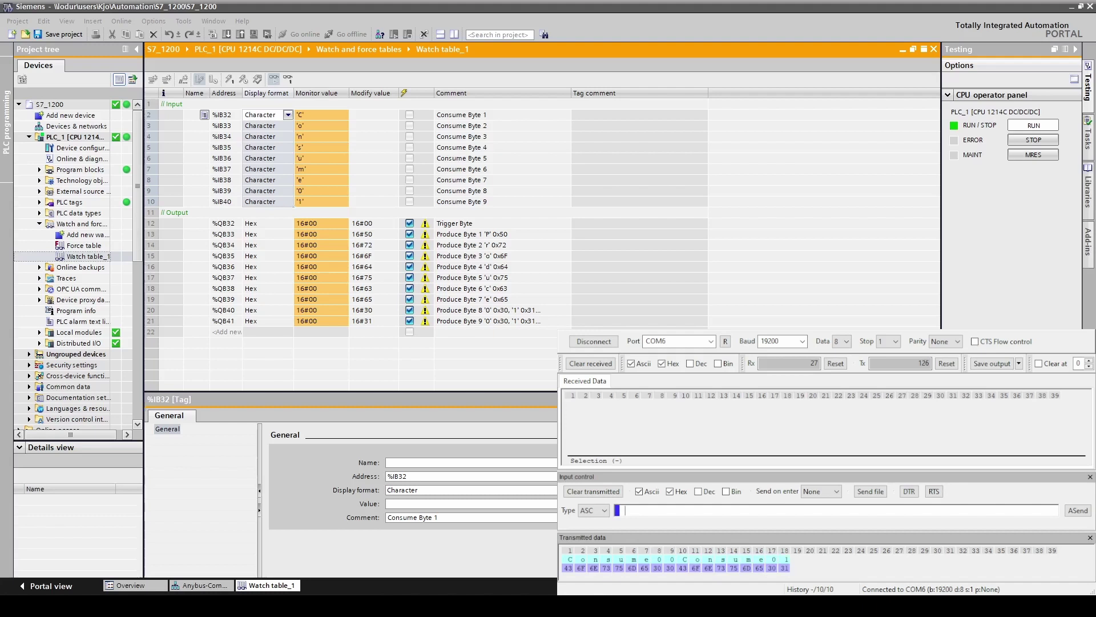
text(Consume02)
key(Return)
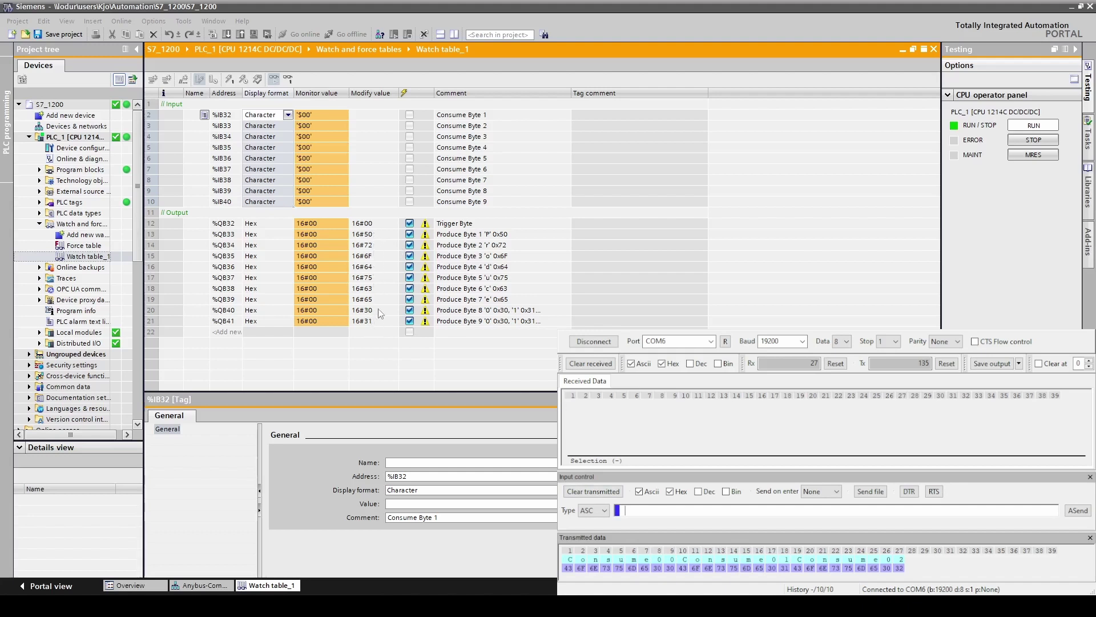
Step: Set the Trigger Byte modify value to 16#01 and write outputs, producing 'Produce01'
click(380, 226)
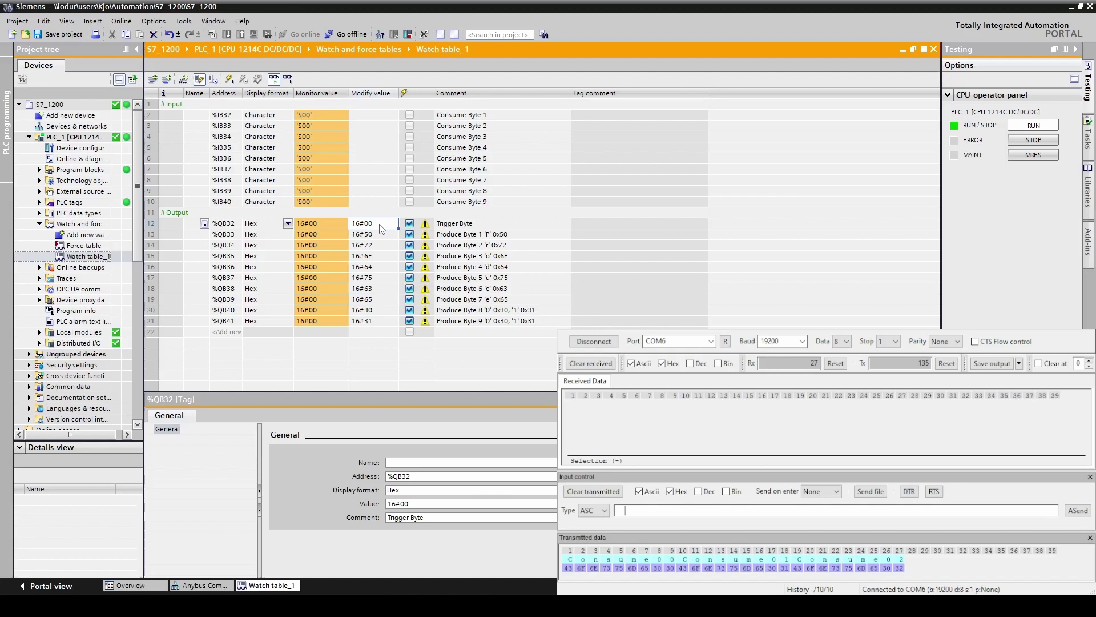
click(231, 84)
click(394, 224)
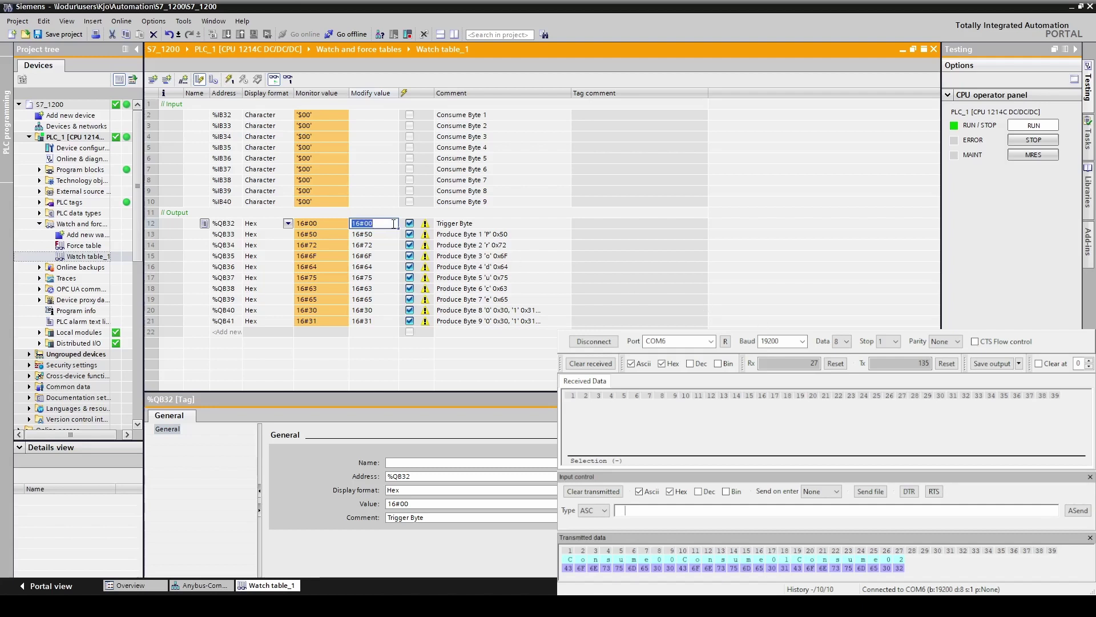
text(16#01)
key(Return)
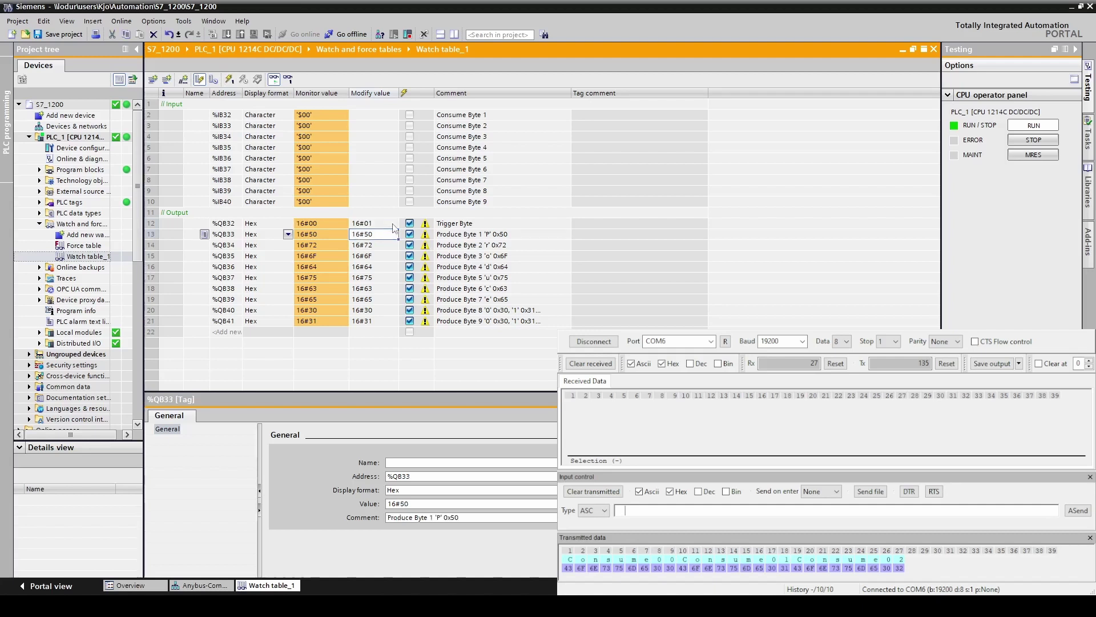
click(231, 81)
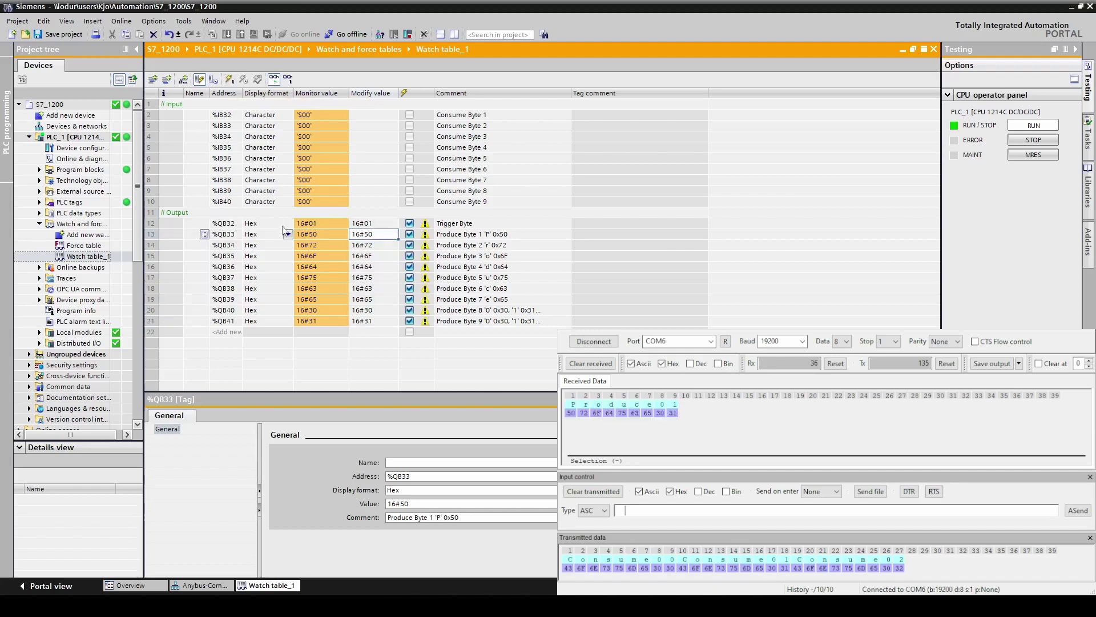
Step: Set %QB41 to 16#32 and the trigger to 16#02, then write outputs for 'Produce02'
click(378, 321)
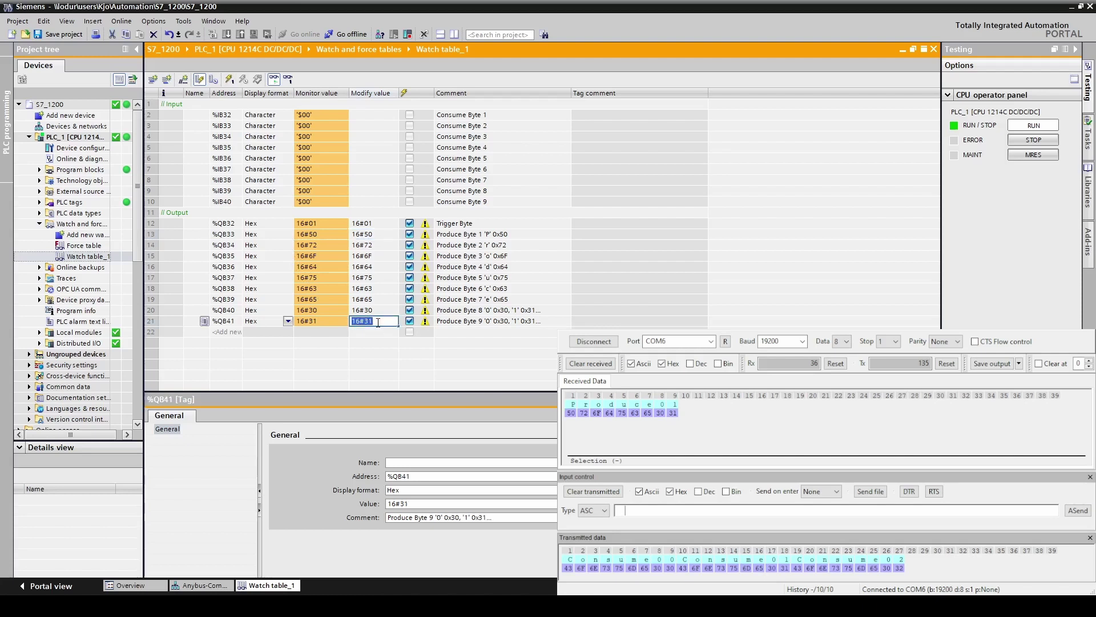
text(16#32)
key(Return)
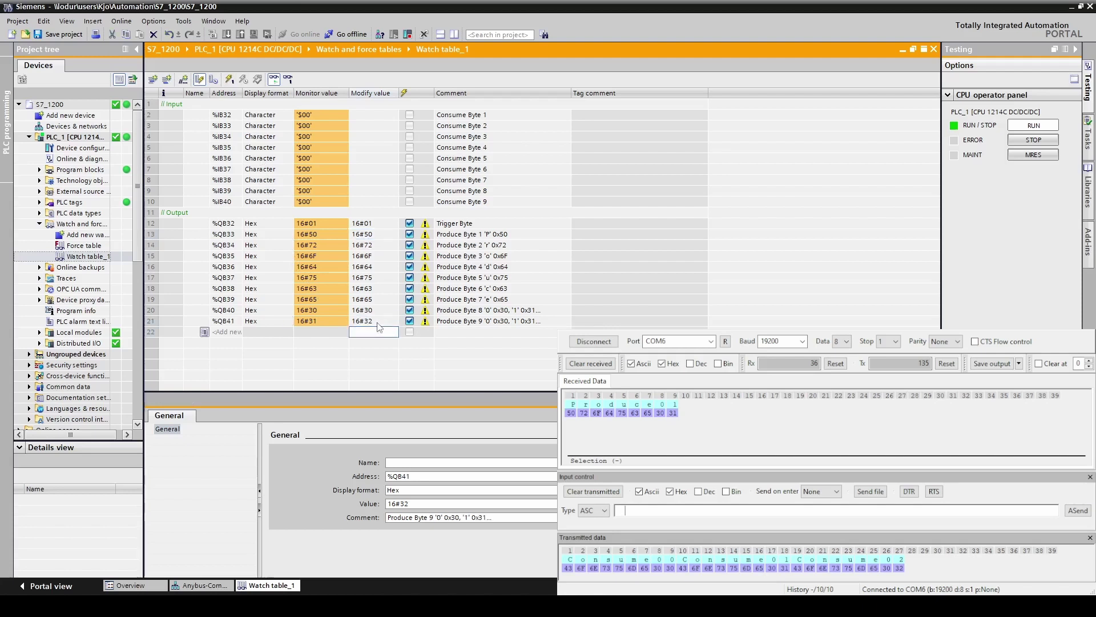
click(381, 224)
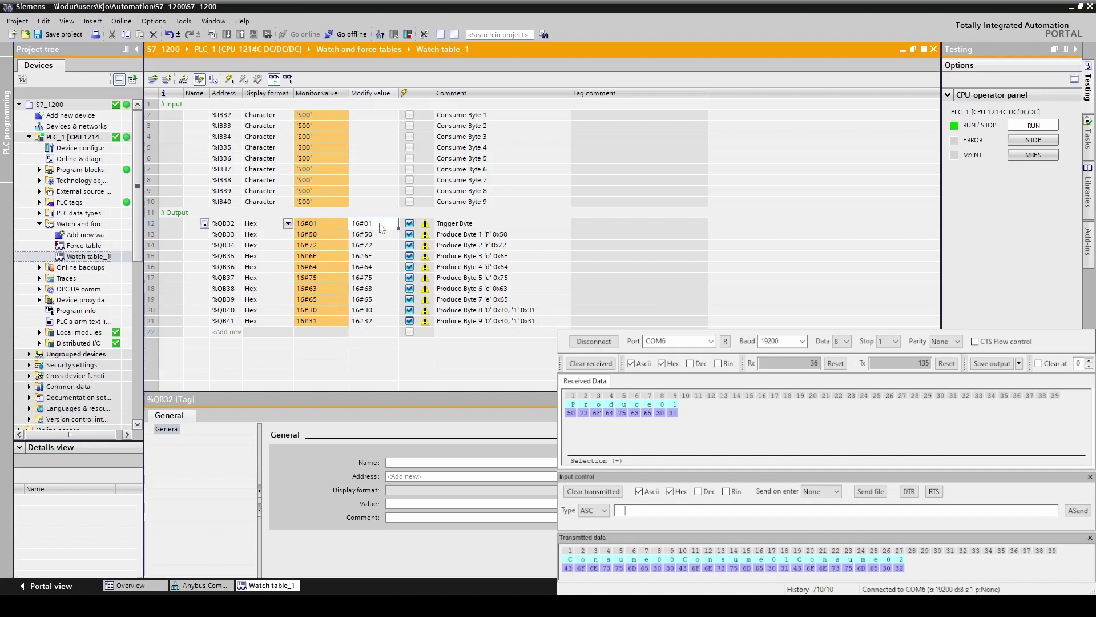
text(16#02)
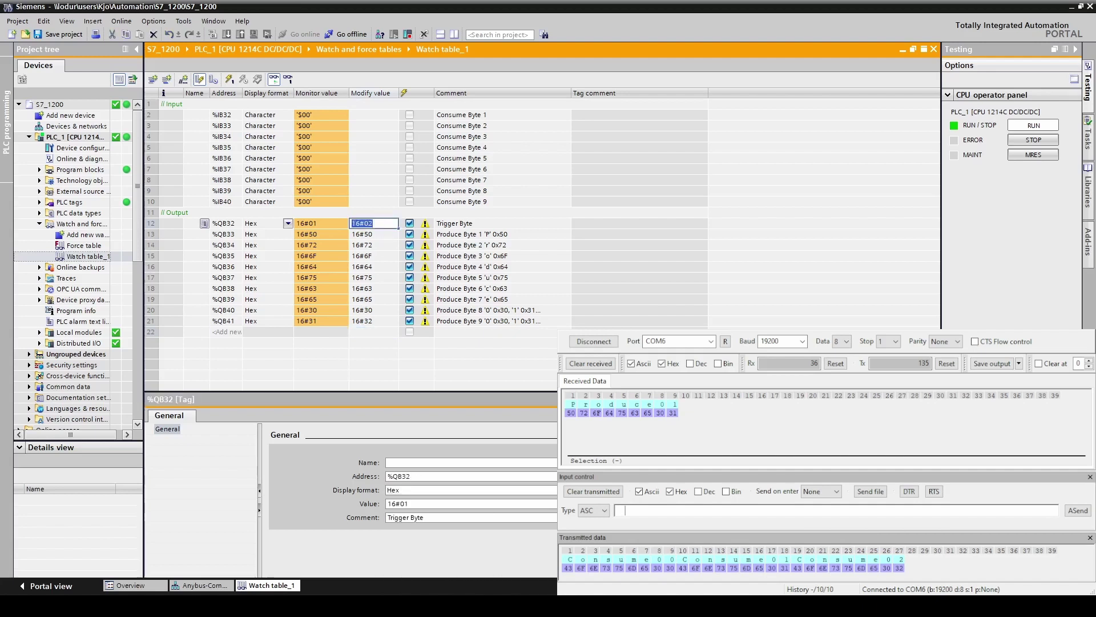
key(Return)
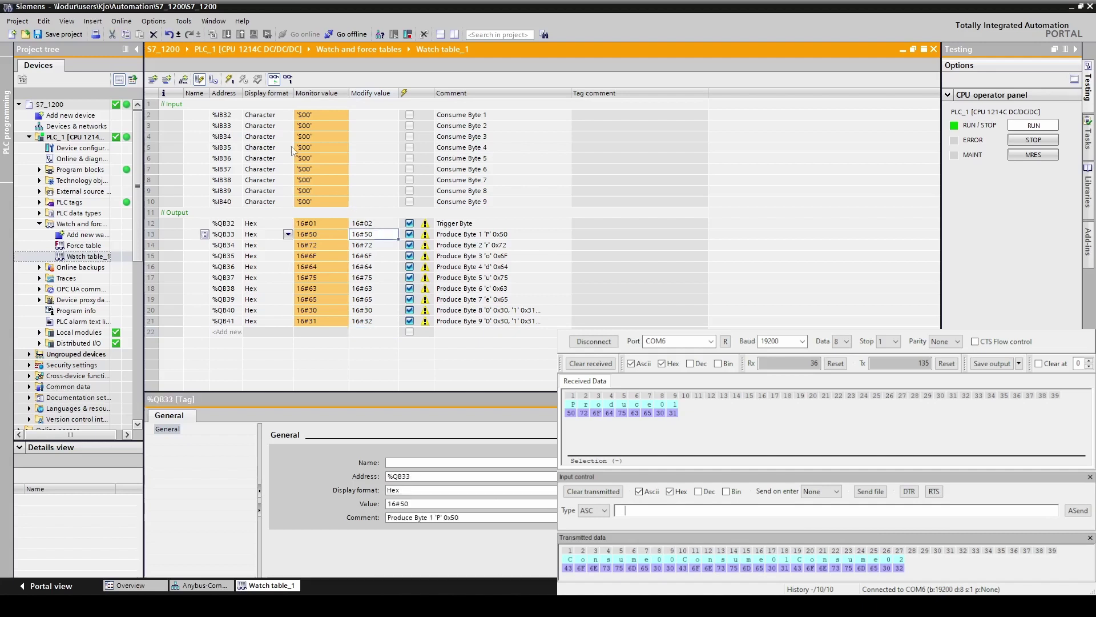
click(229, 79)
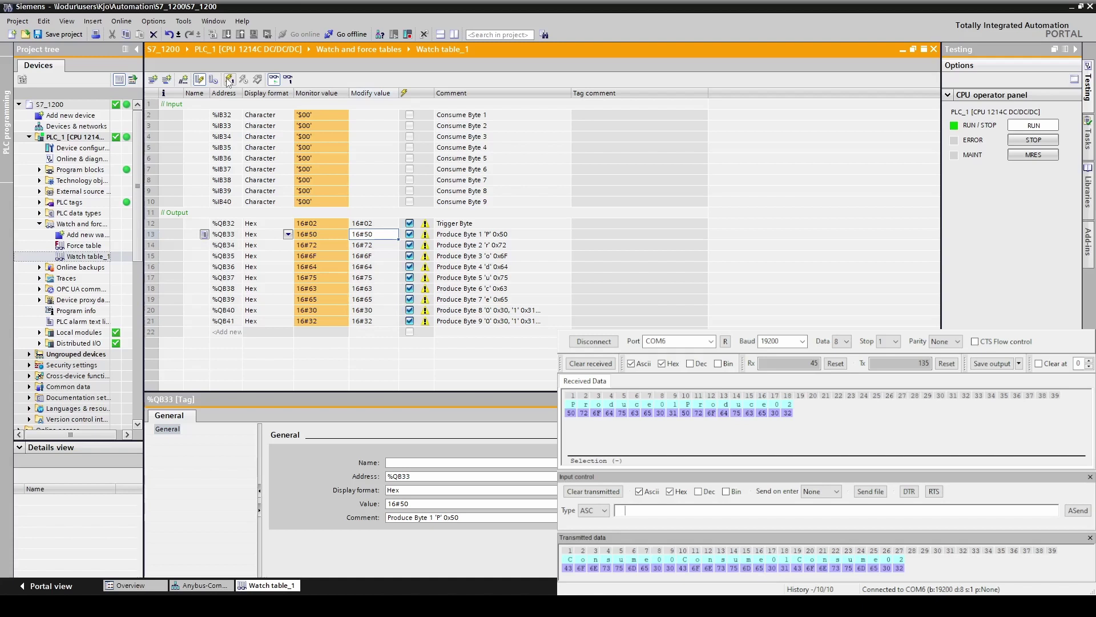
Step: Display the Trigger Byte and all output bytes through row 21 as Character
click(288, 224)
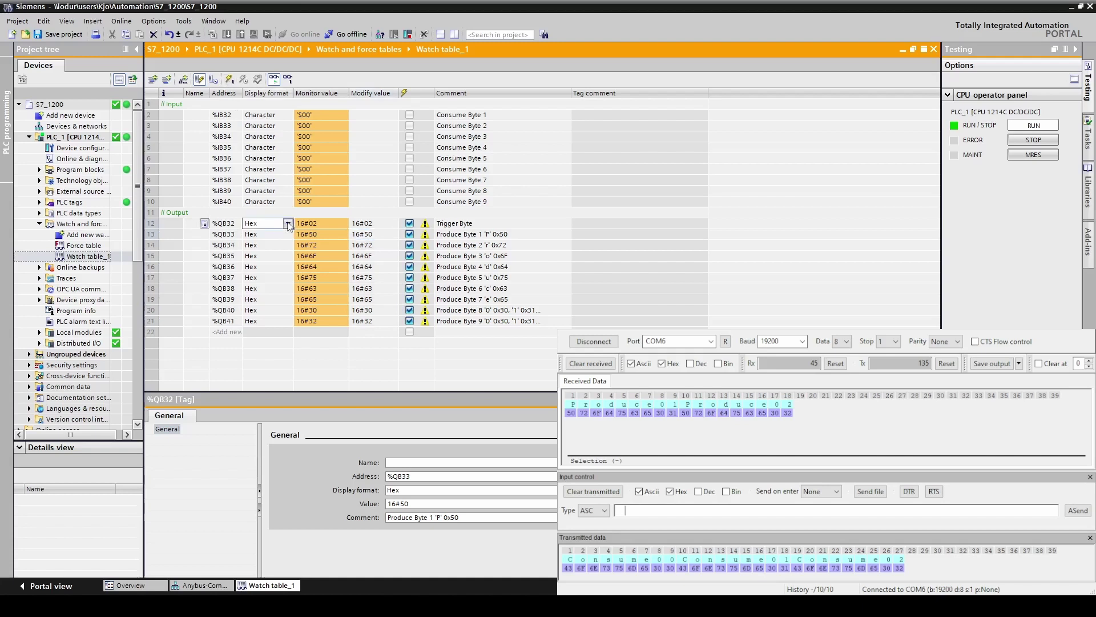
click(288, 225)
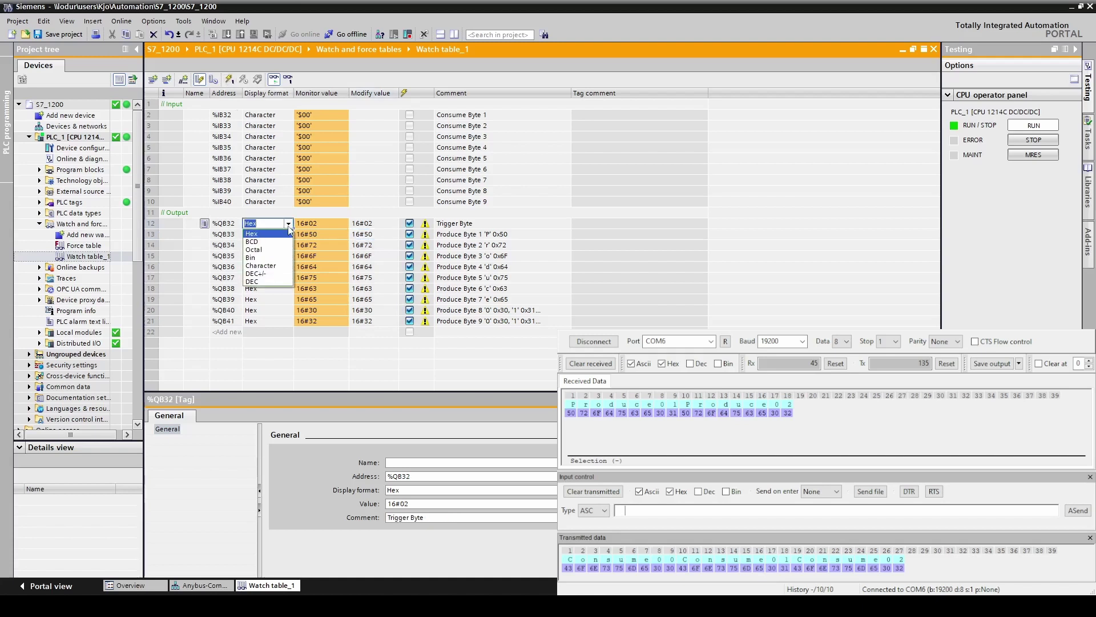
click(271, 266)
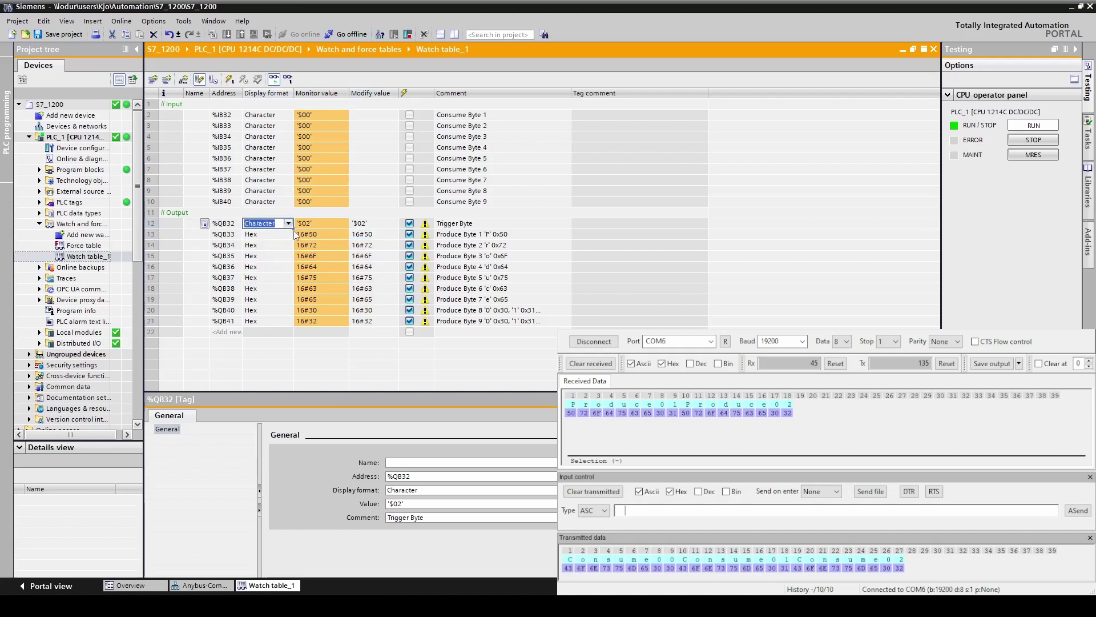
drag(293, 228, 288, 323)
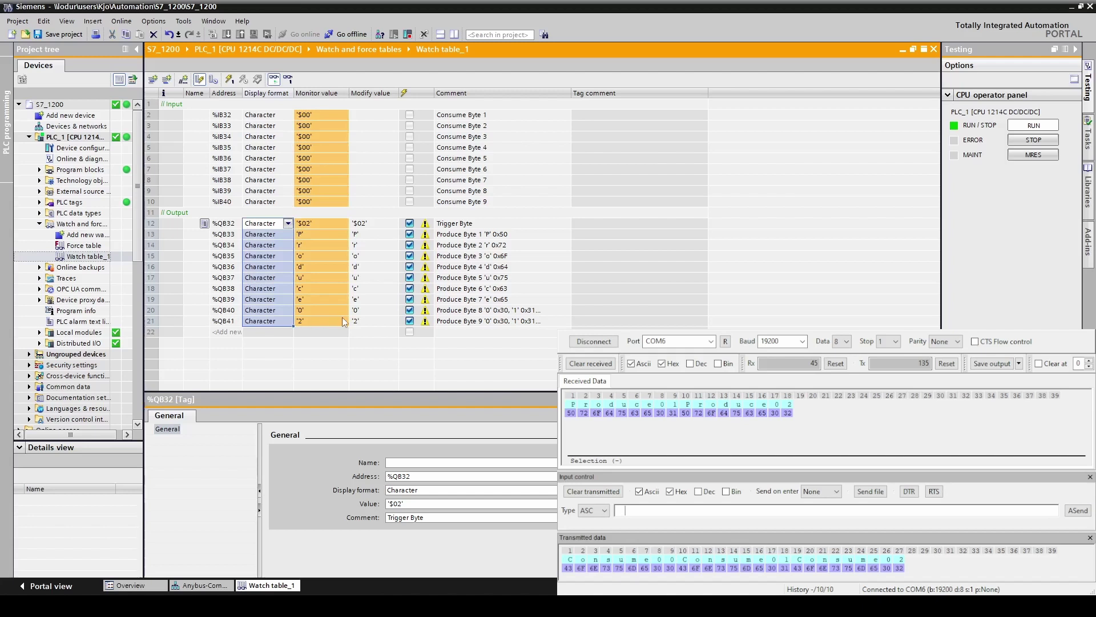
Step: Write '3' as the last Produce byte %QB41 to the PLC
click(374, 321)
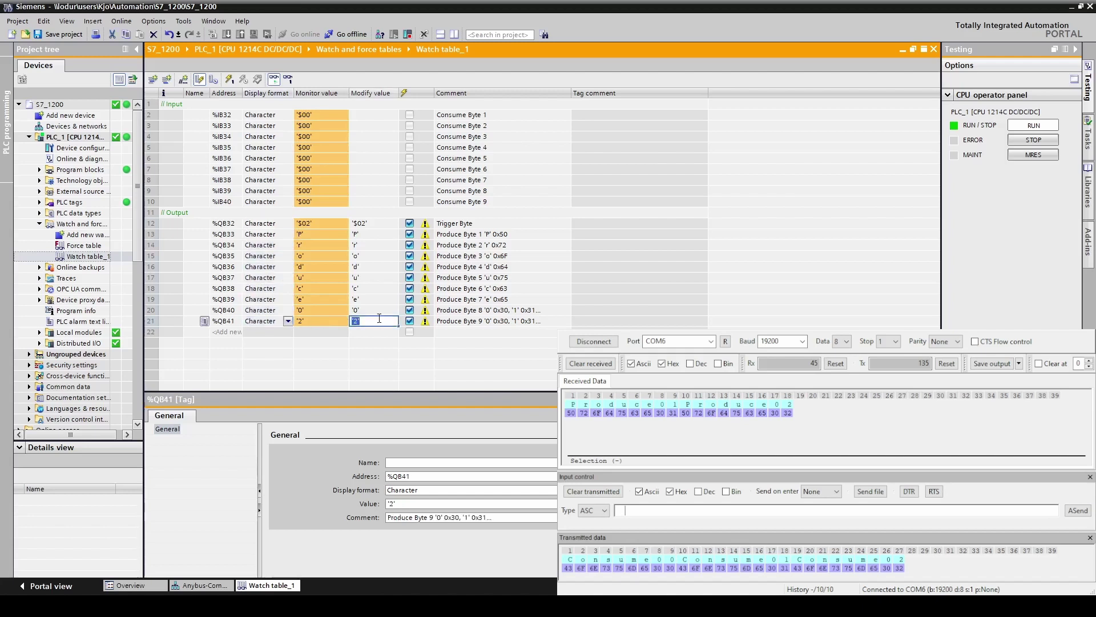
text(3)
key(Return)
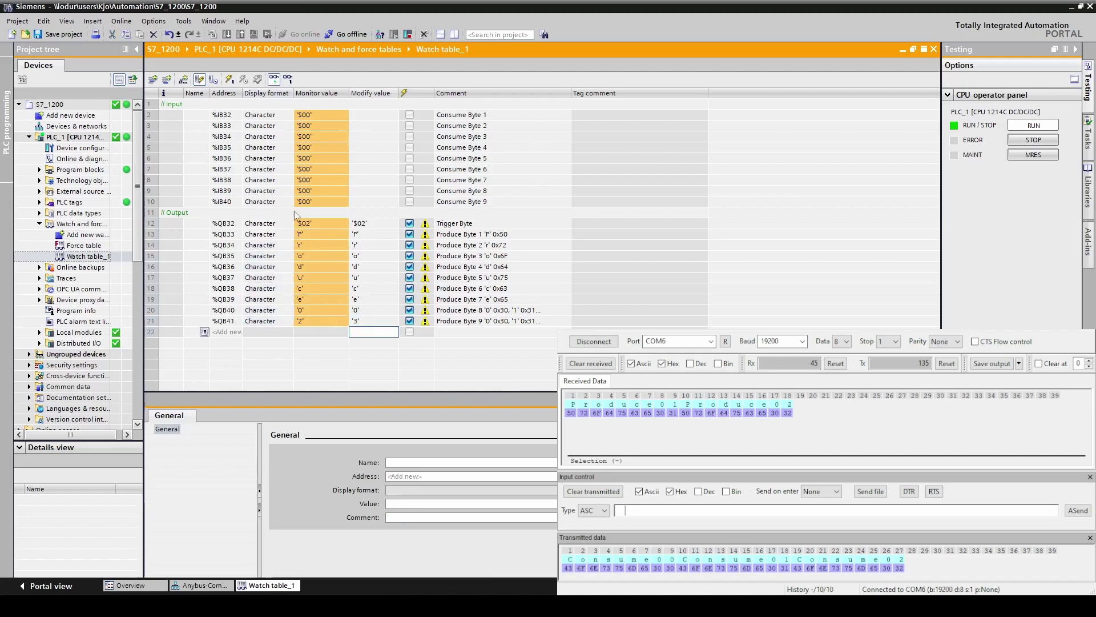
click(229, 79)
Step: Set the Trigger Byte's modify value to '1'
click(373, 227)
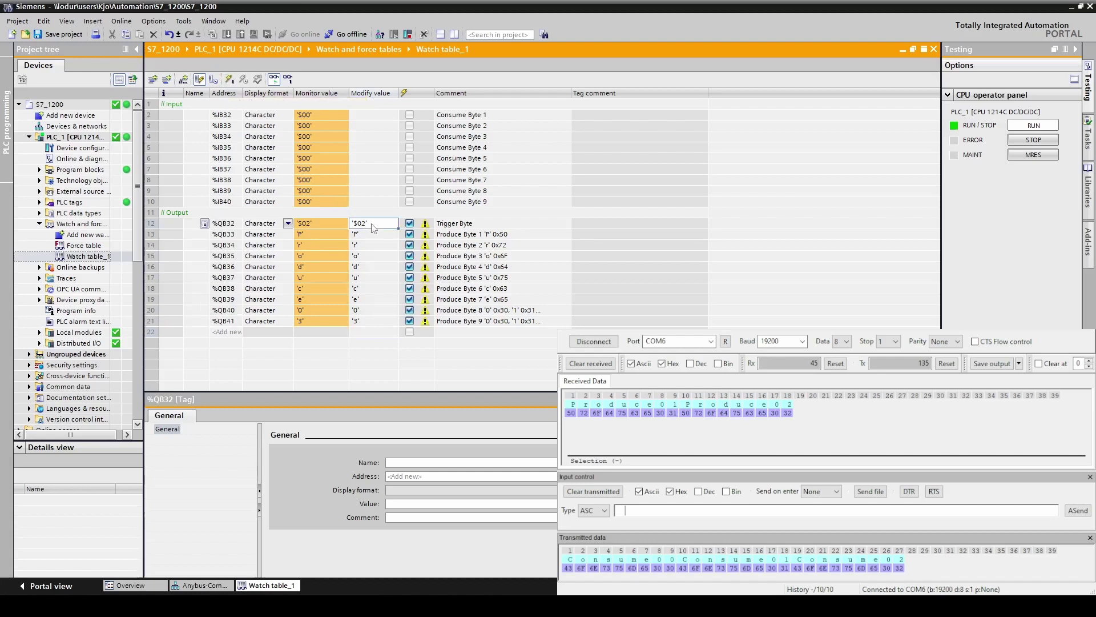
text(1)
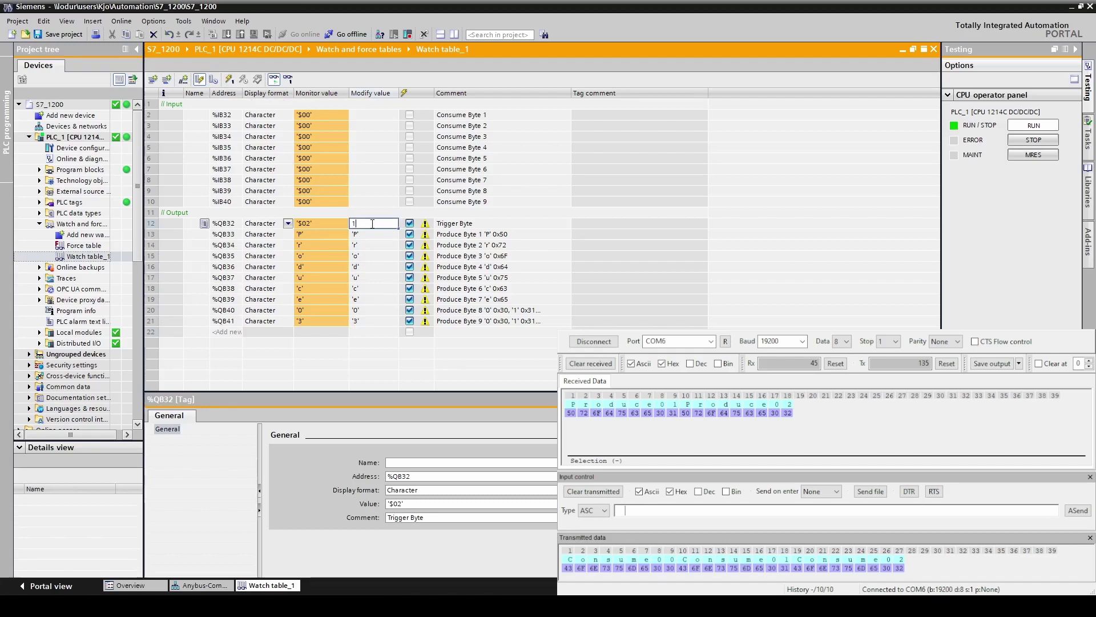
key(Return)
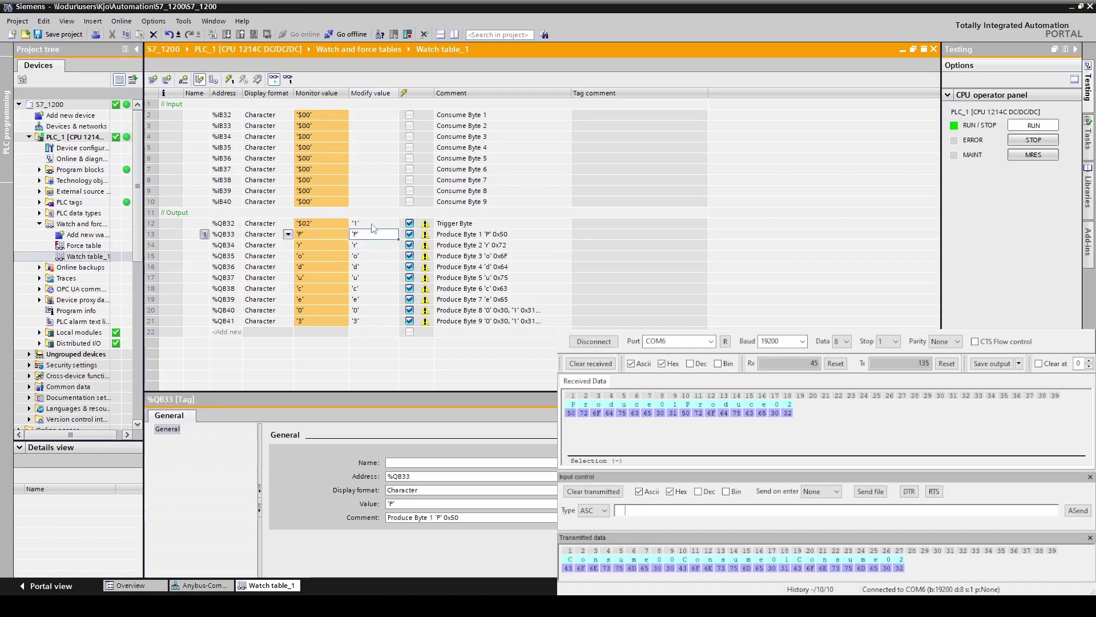